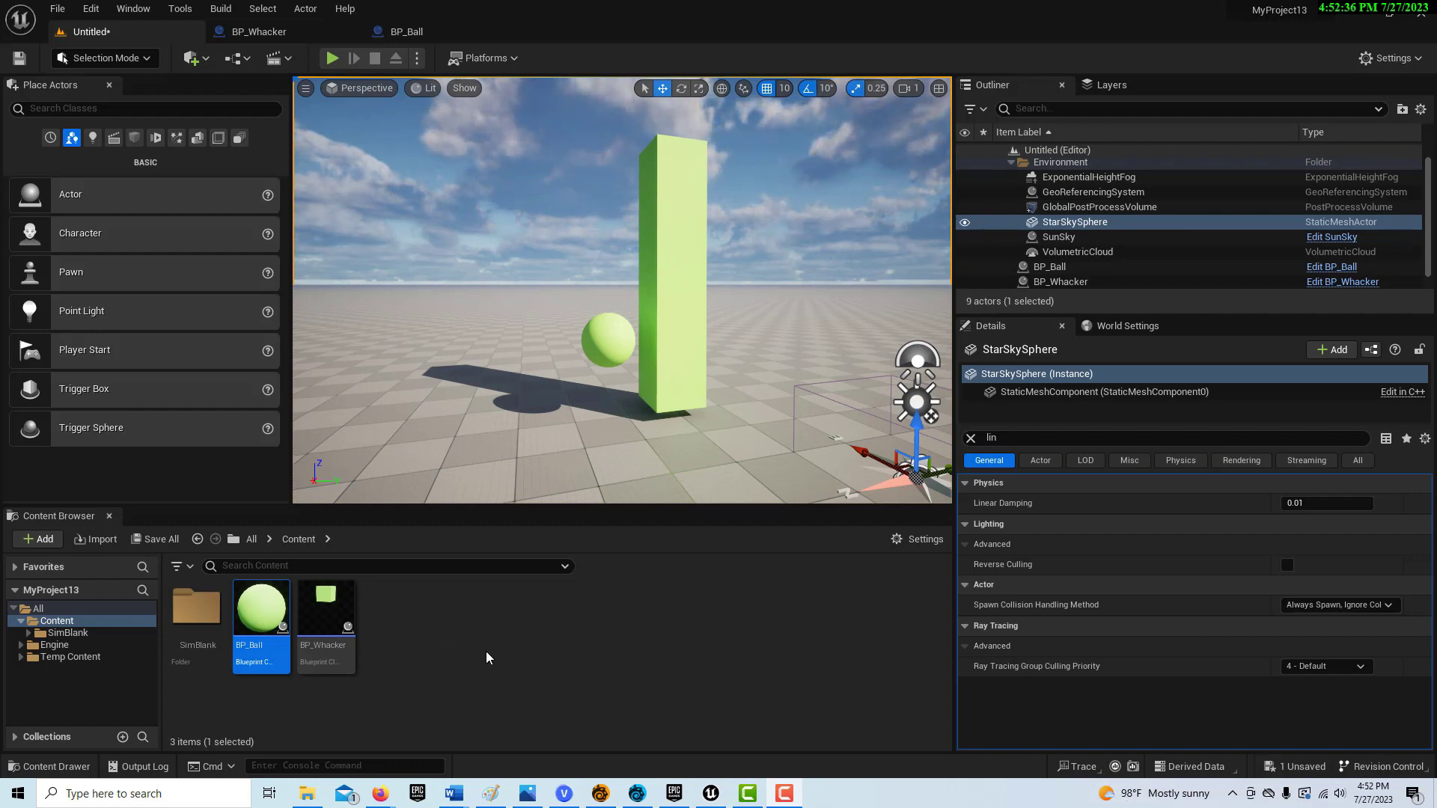
# - Add a User Widget-based Widget Blueprint in Content and name it WBP_Tracker
pyautogui.rightClick(460, 646)
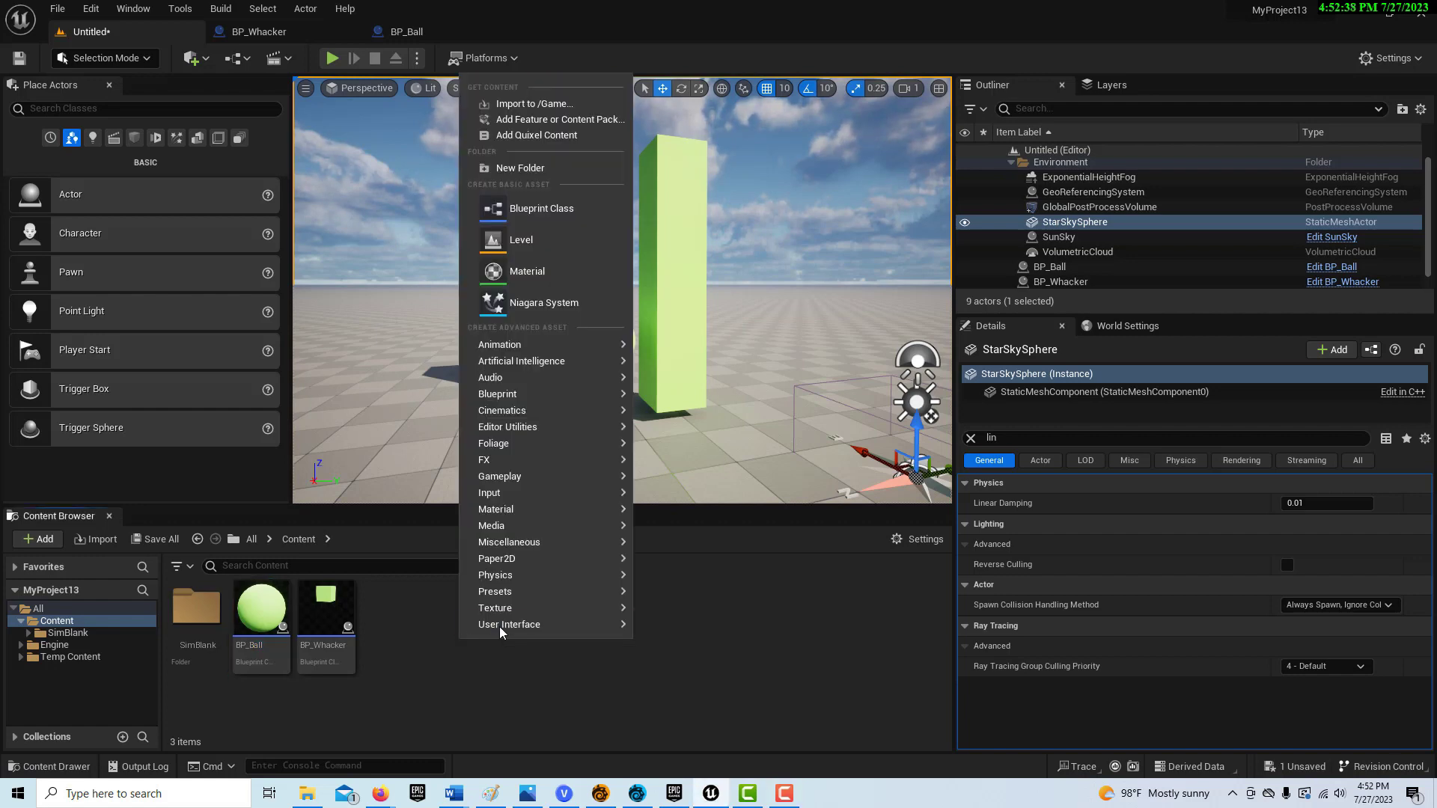
pyautogui.moveTo(509, 624)
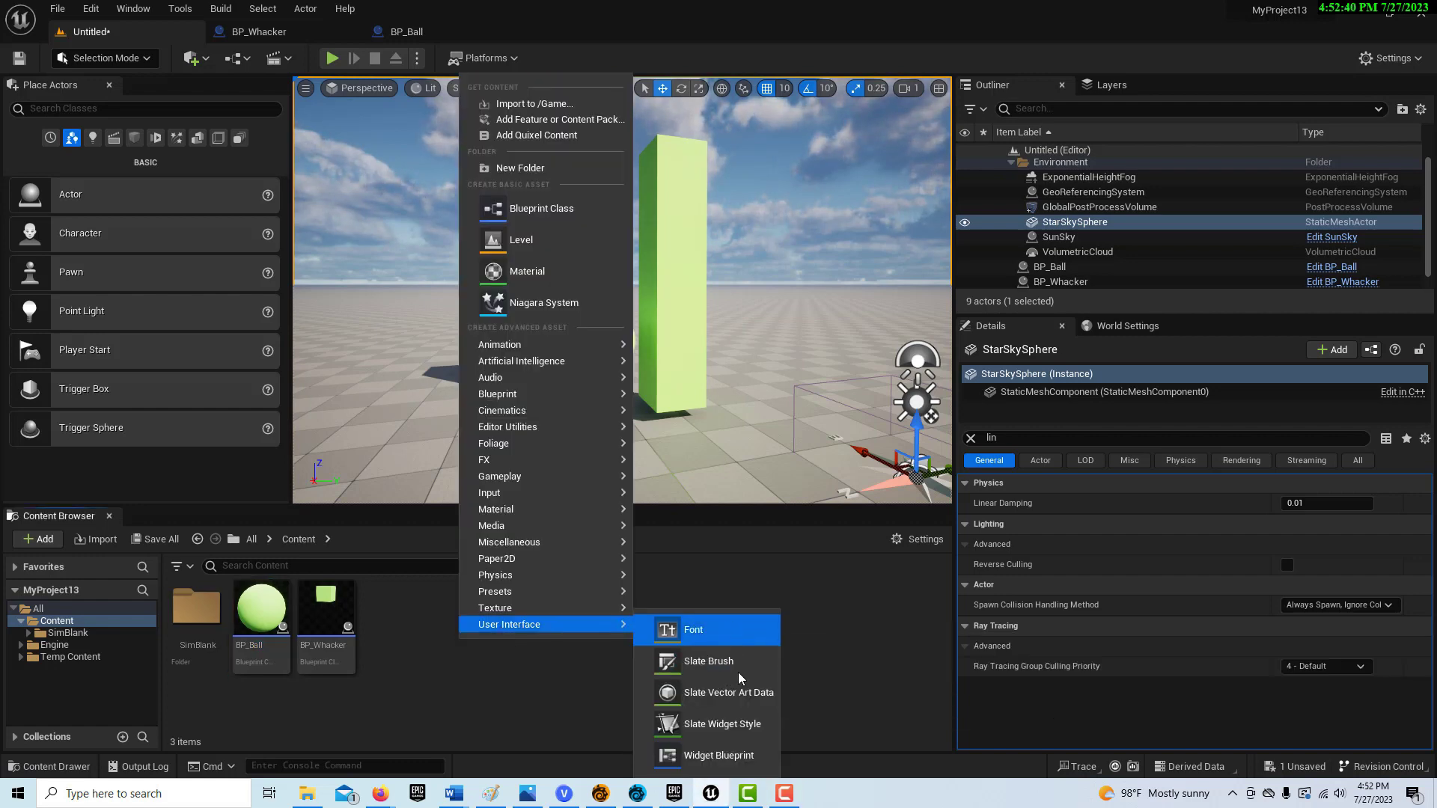
pyautogui.click(744, 754)
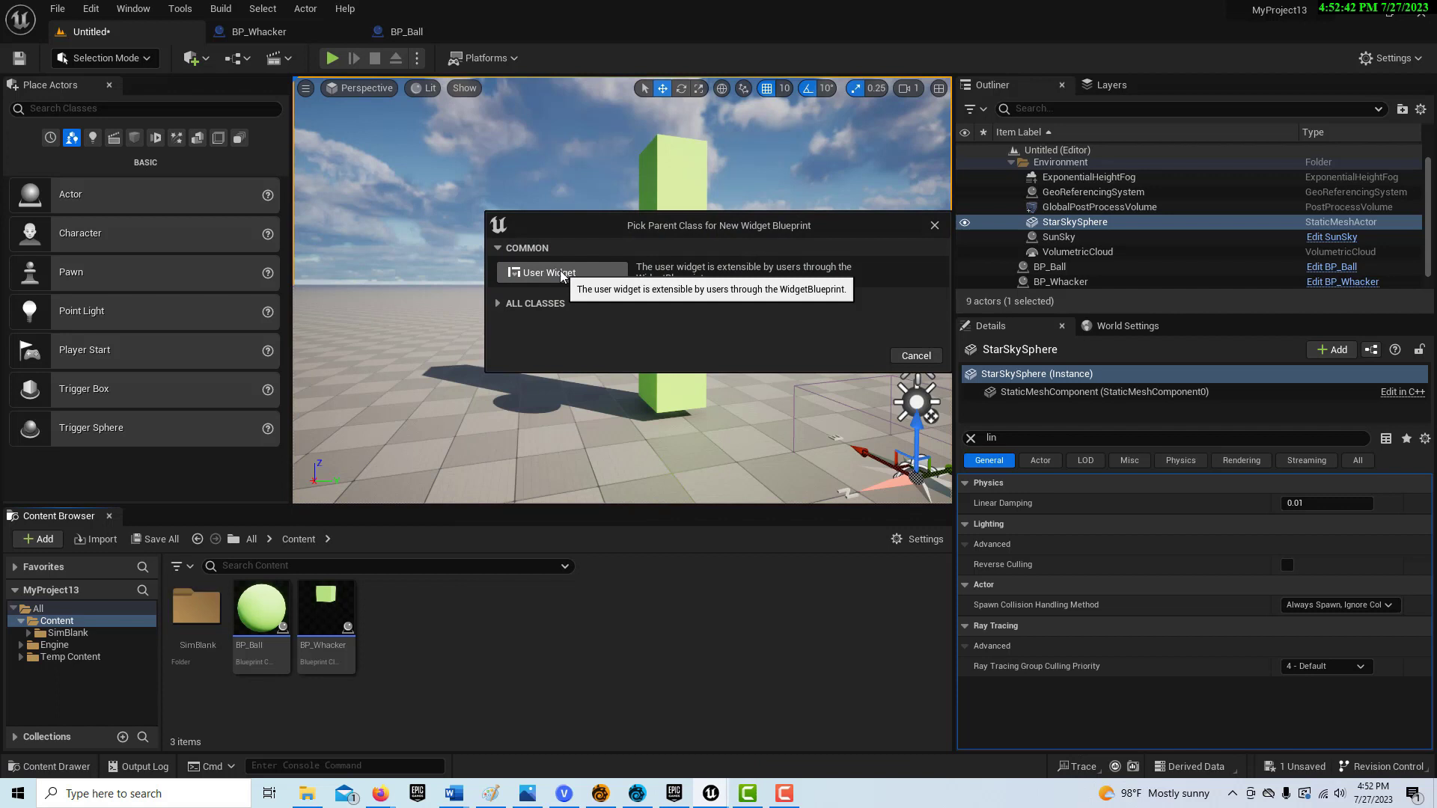
pyautogui.click(523, 246)
pyautogui.write('B')
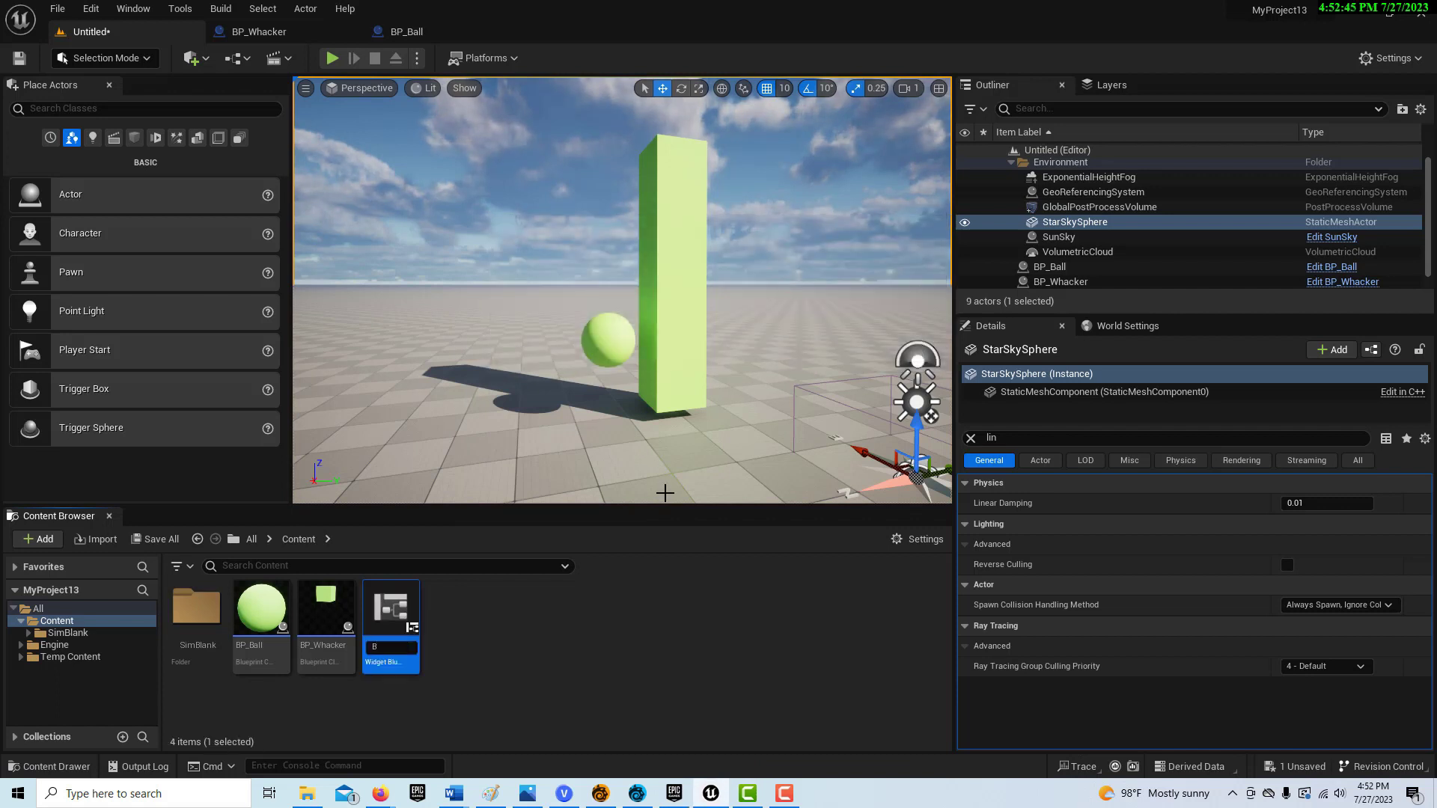
pyautogui.press('BackSpace')
pyautogui.write('WBP_')
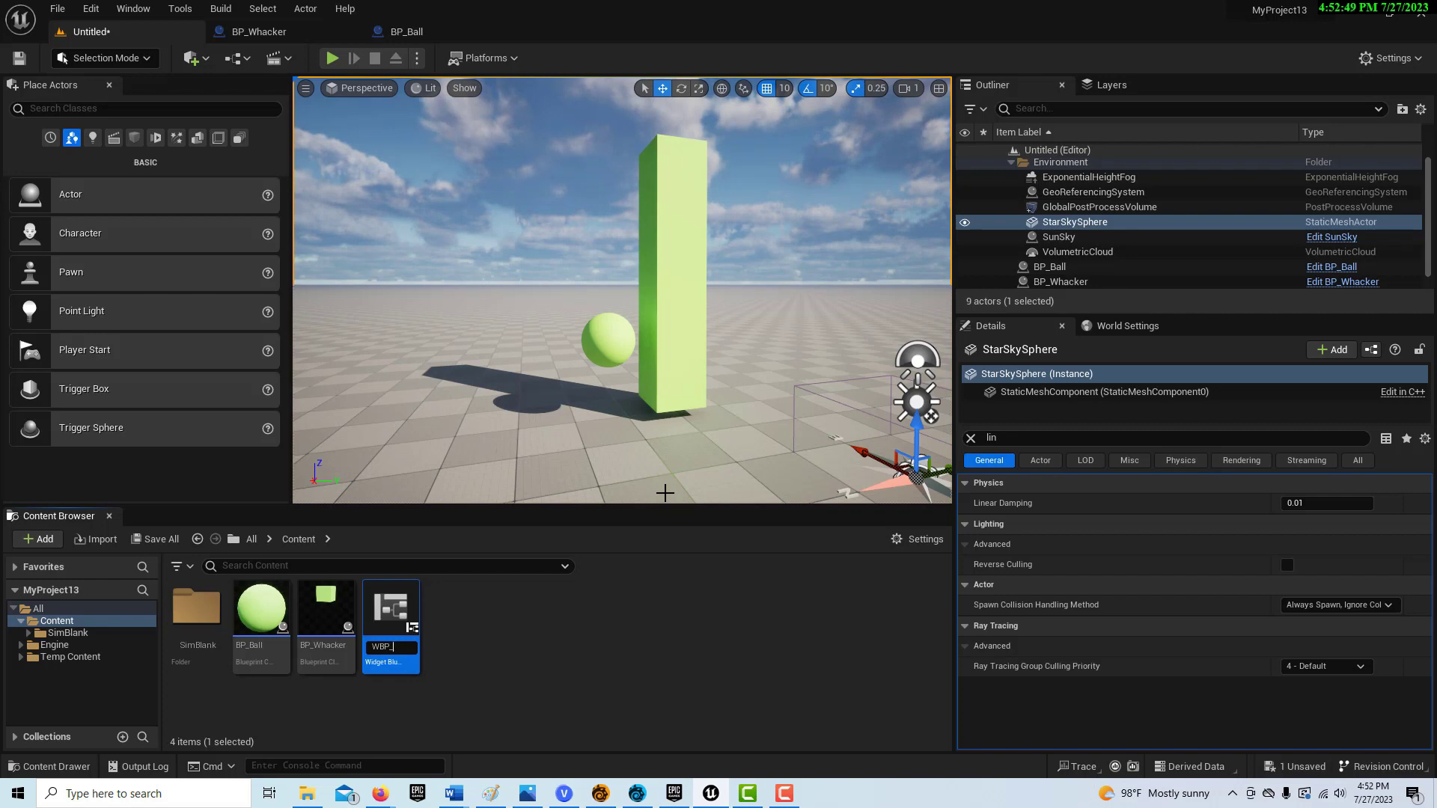
pyautogui.write('Tracker')
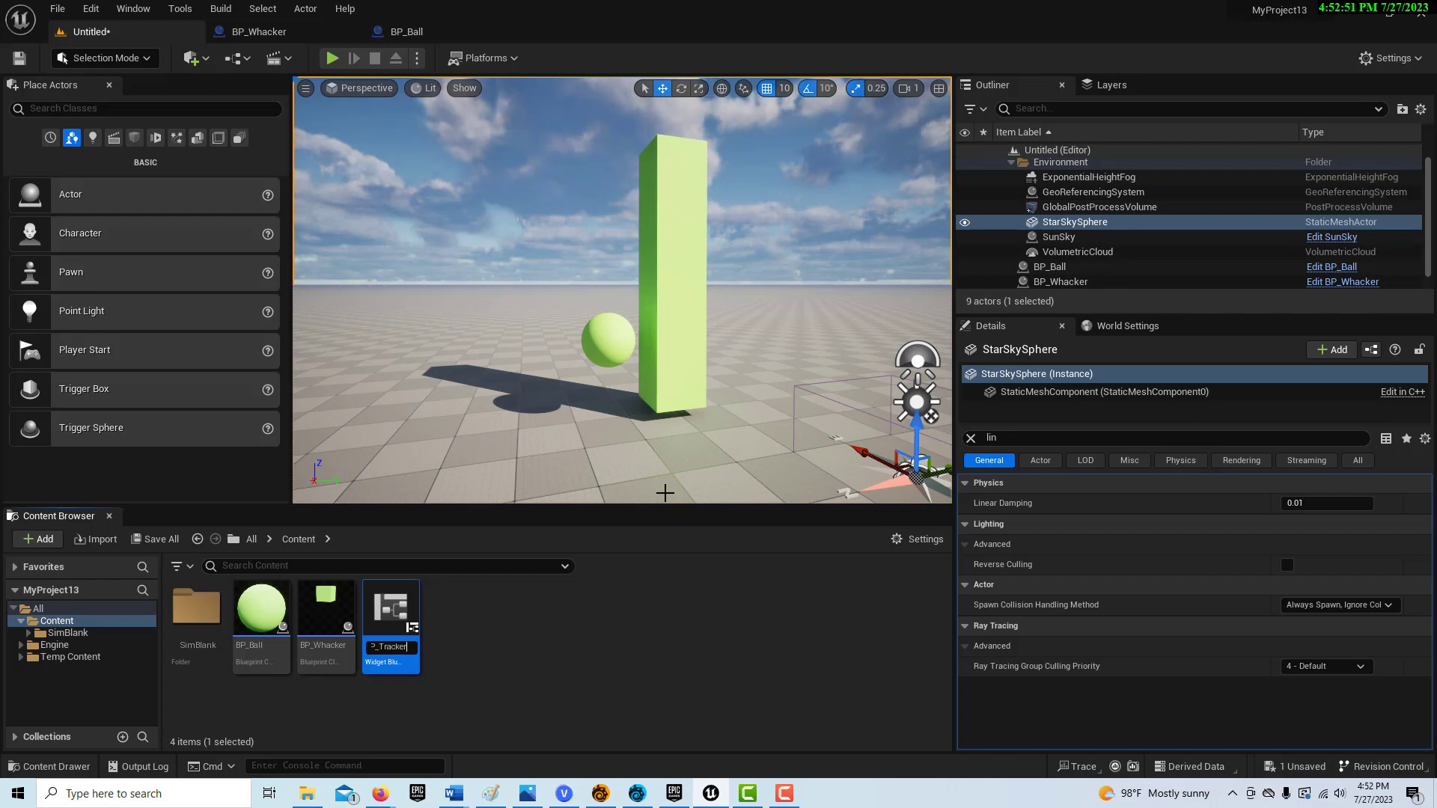
pyautogui.press('Return')
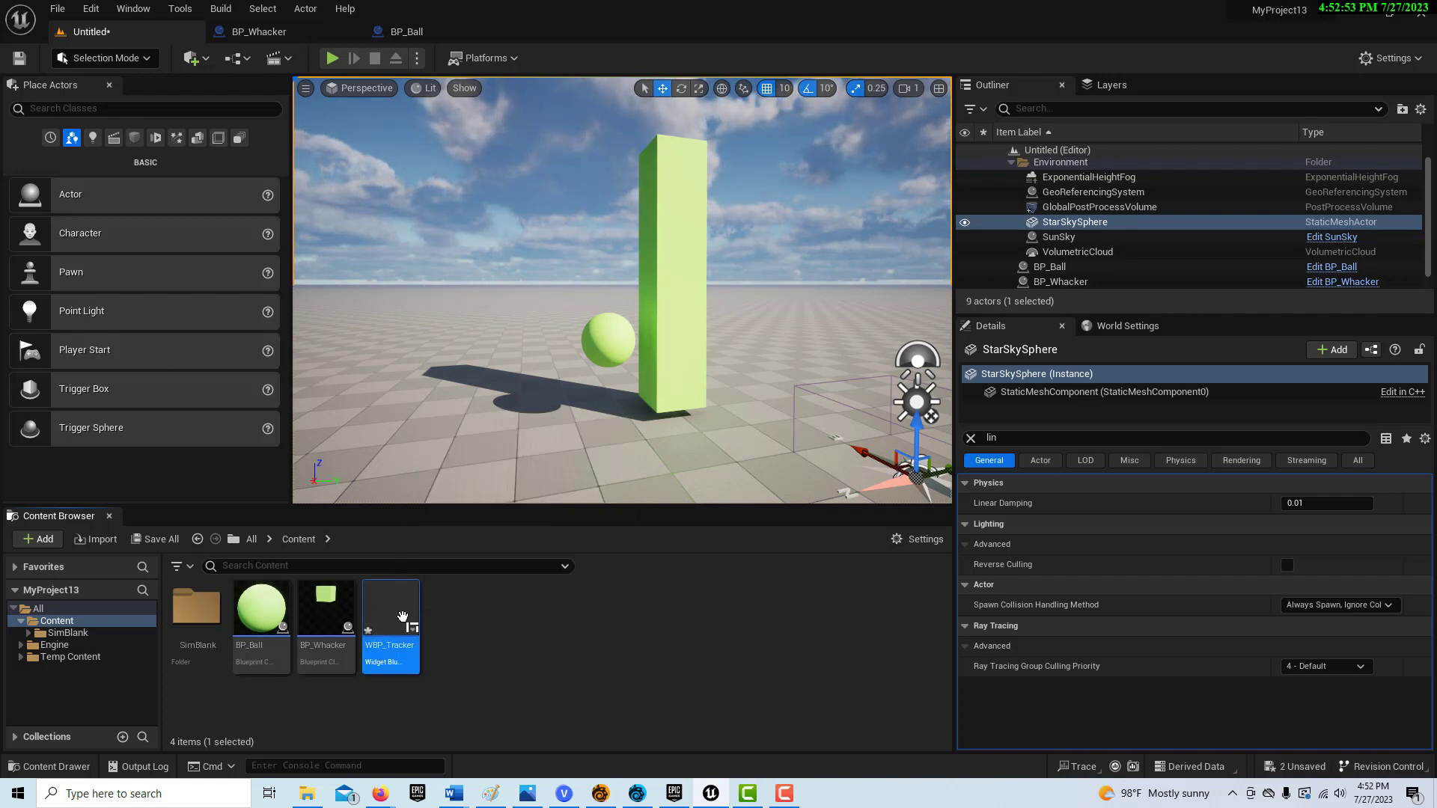
# - Open WBP_Tracker in the designer and add a Canvas Panel to it
pyautogui.doubleClick(400, 613)
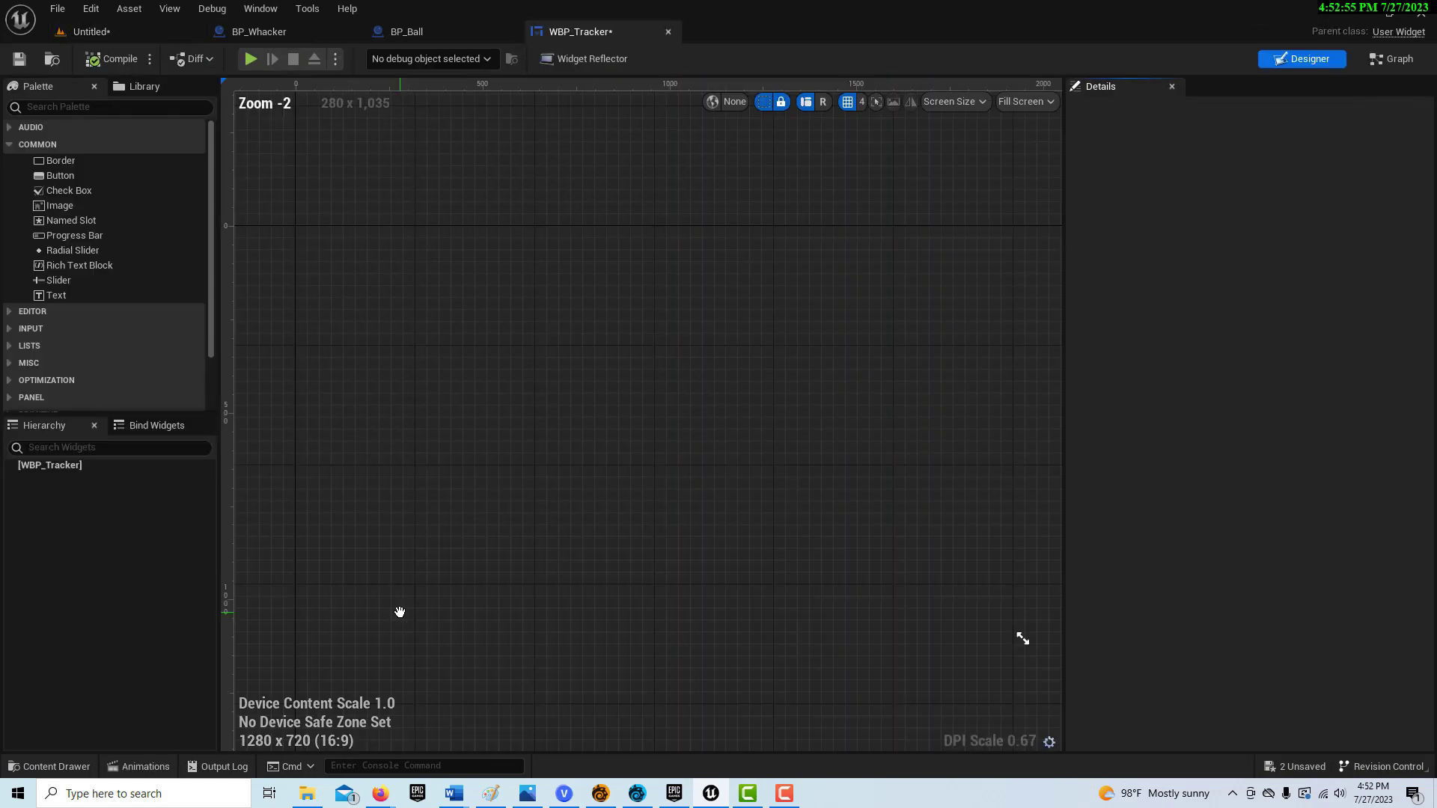
pyautogui.click(83, 106)
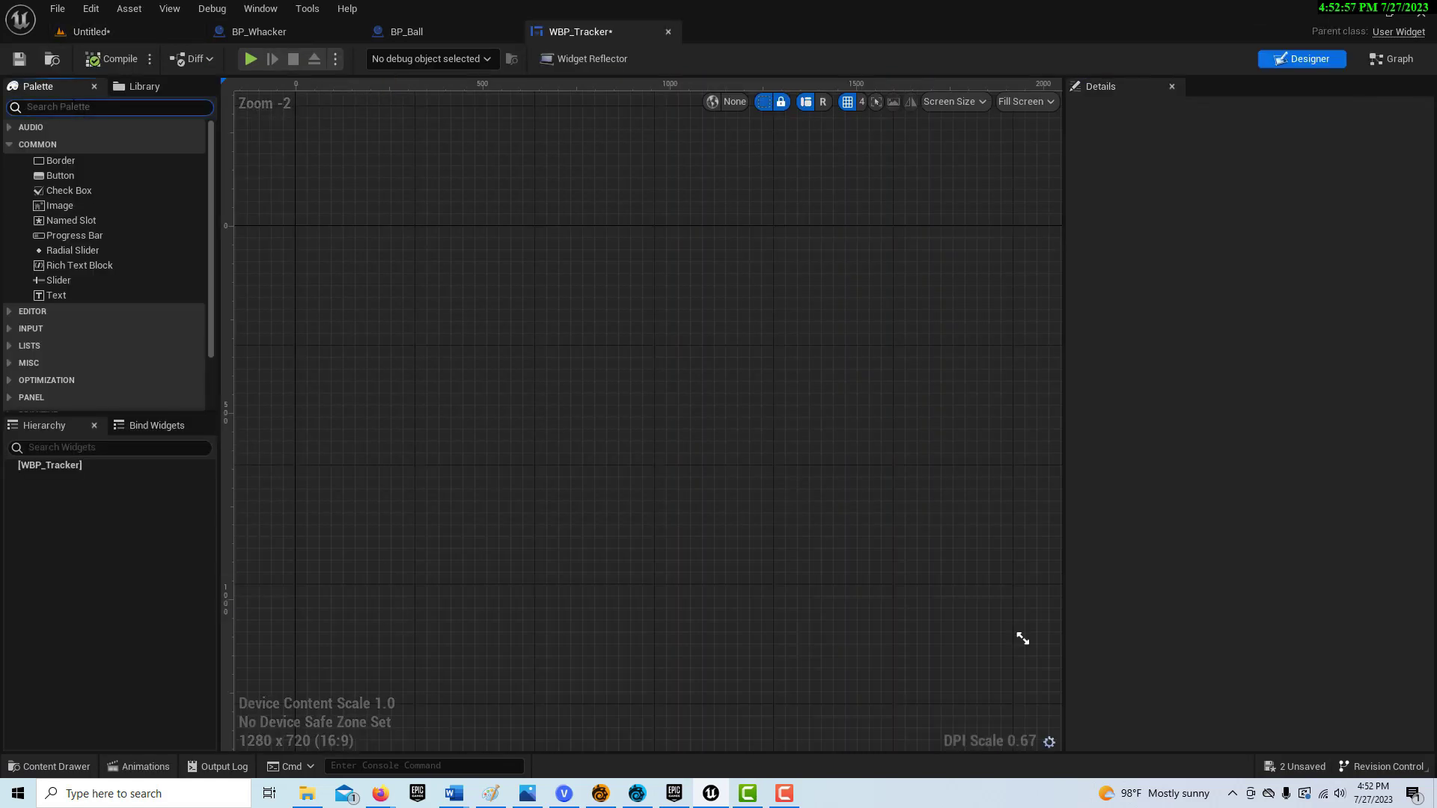
pyautogui.write('can')
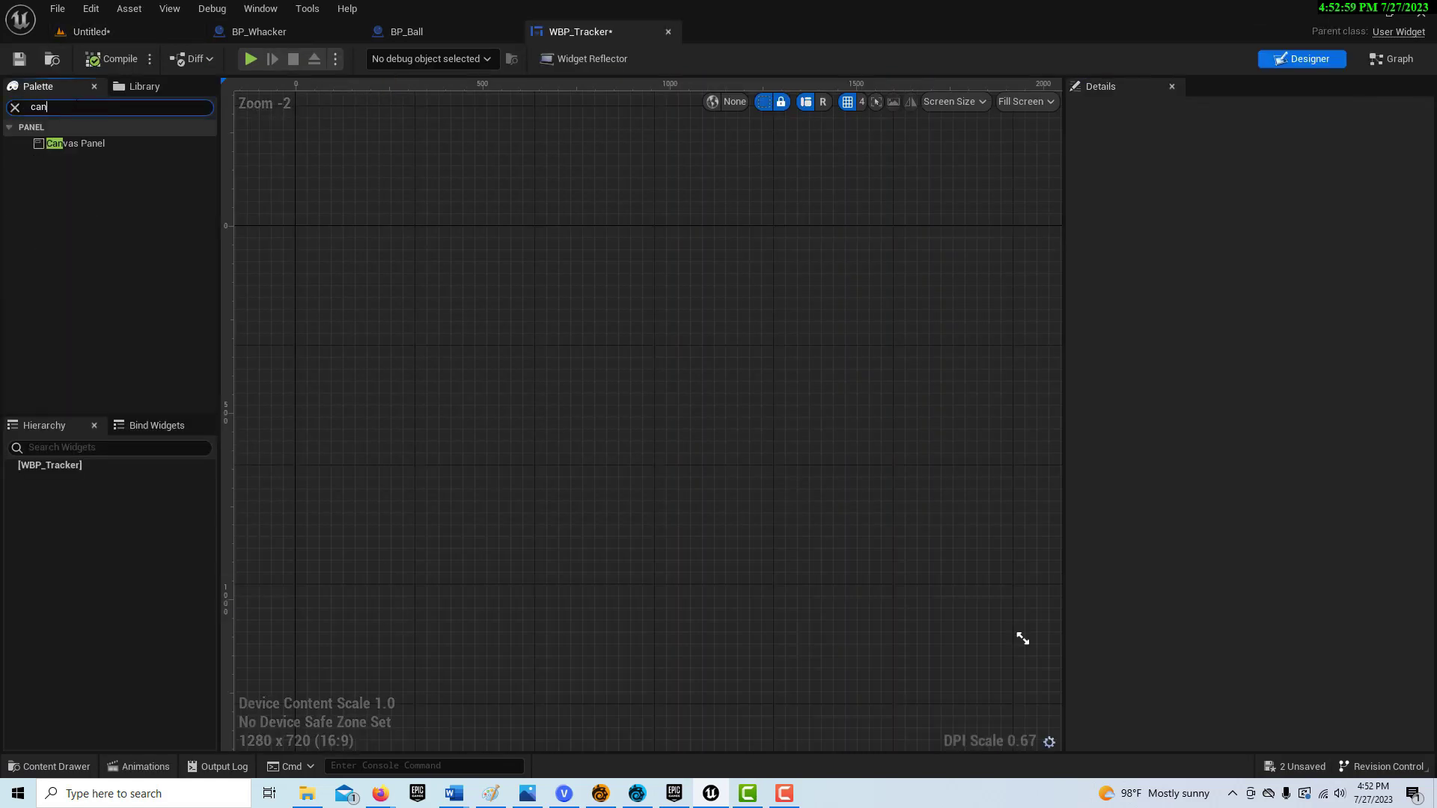
pyautogui.moveTo(62, 144); pyautogui.dragTo(503, 372)
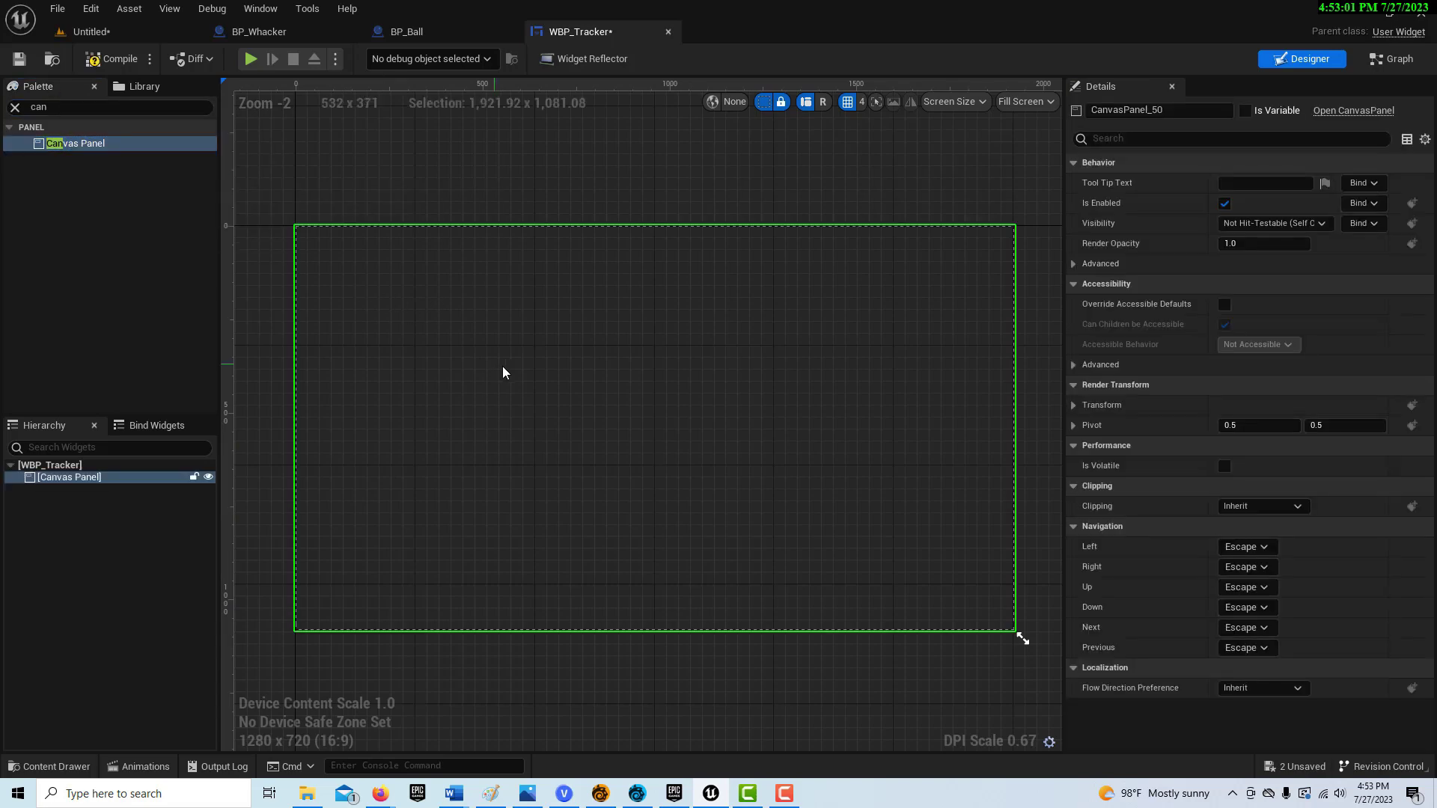
# - Place a Button on the lower-left of the canvas with a Text widget inside it
pyautogui.click(56, 107)
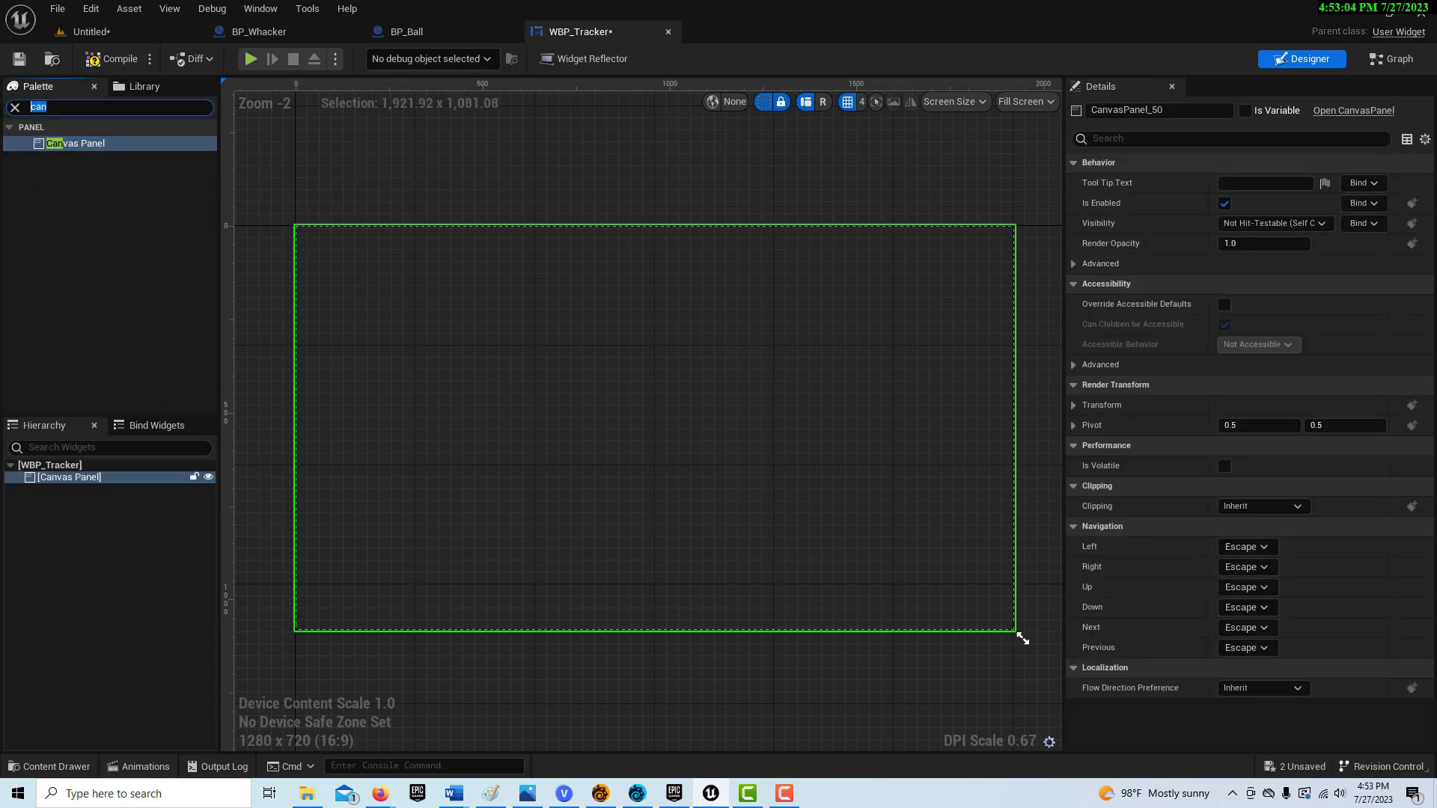
pyautogui.write('butto')
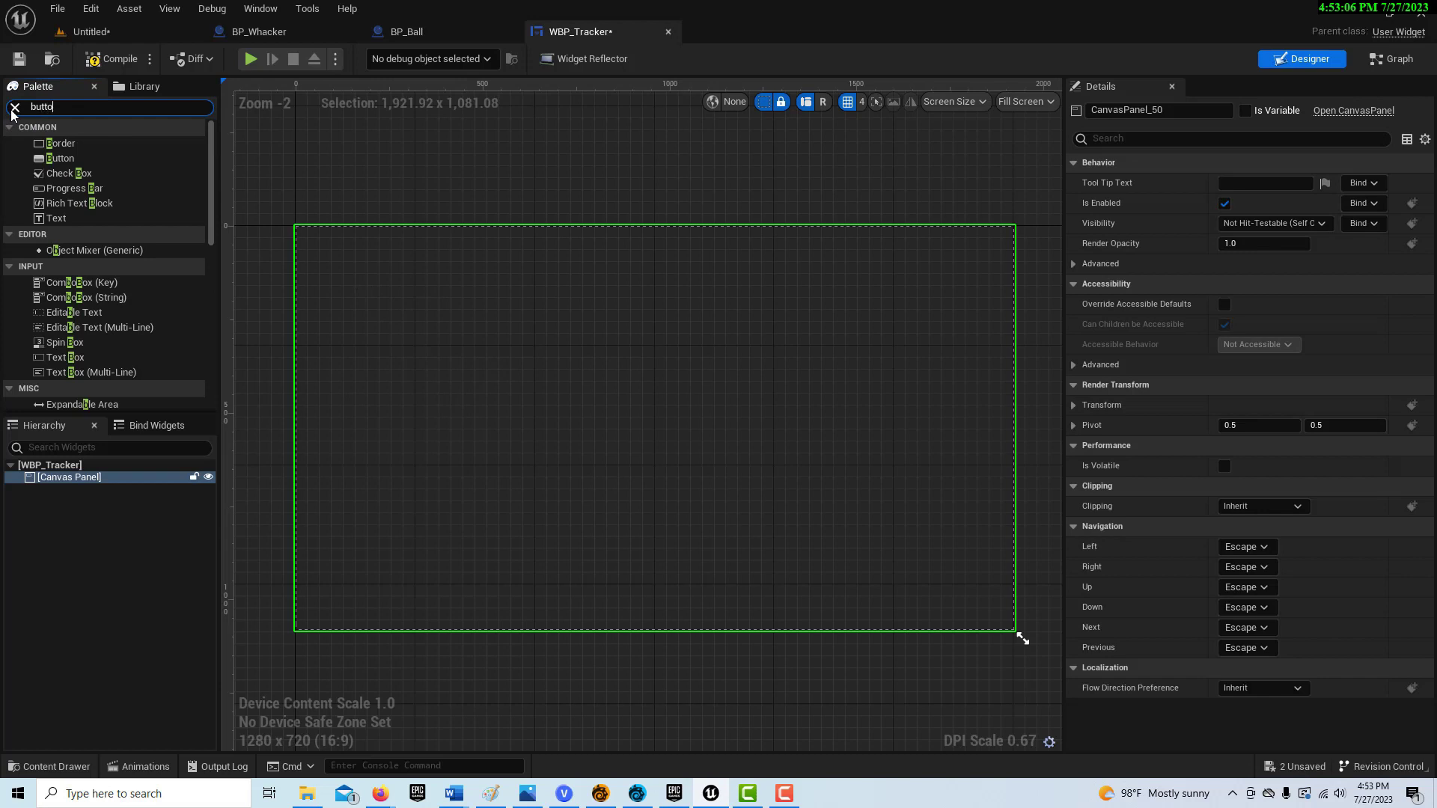
pyautogui.write('n')
pyautogui.click(56, 143)
pyautogui.moveTo(114, 180); pyautogui.dragTo(389, 537)
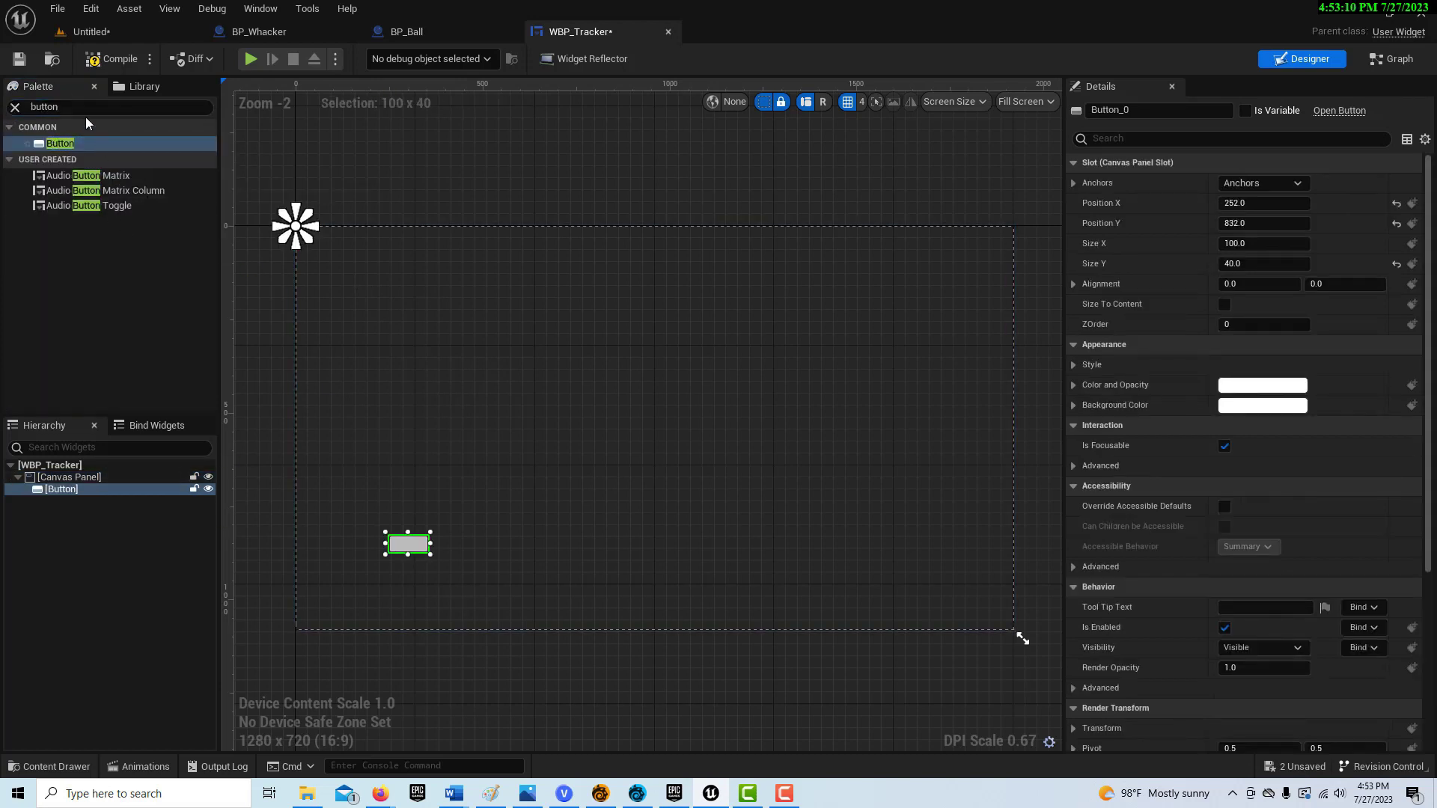
pyautogui.hotkey('ctrl', 'f')
pyautogui.write('text')
pyautogui.moveTo(67, 157); pyautogui.dragTo(110, 494)
# - Change the button's text block to read 'Tracking Info'
pyautogui.click(86, 503)
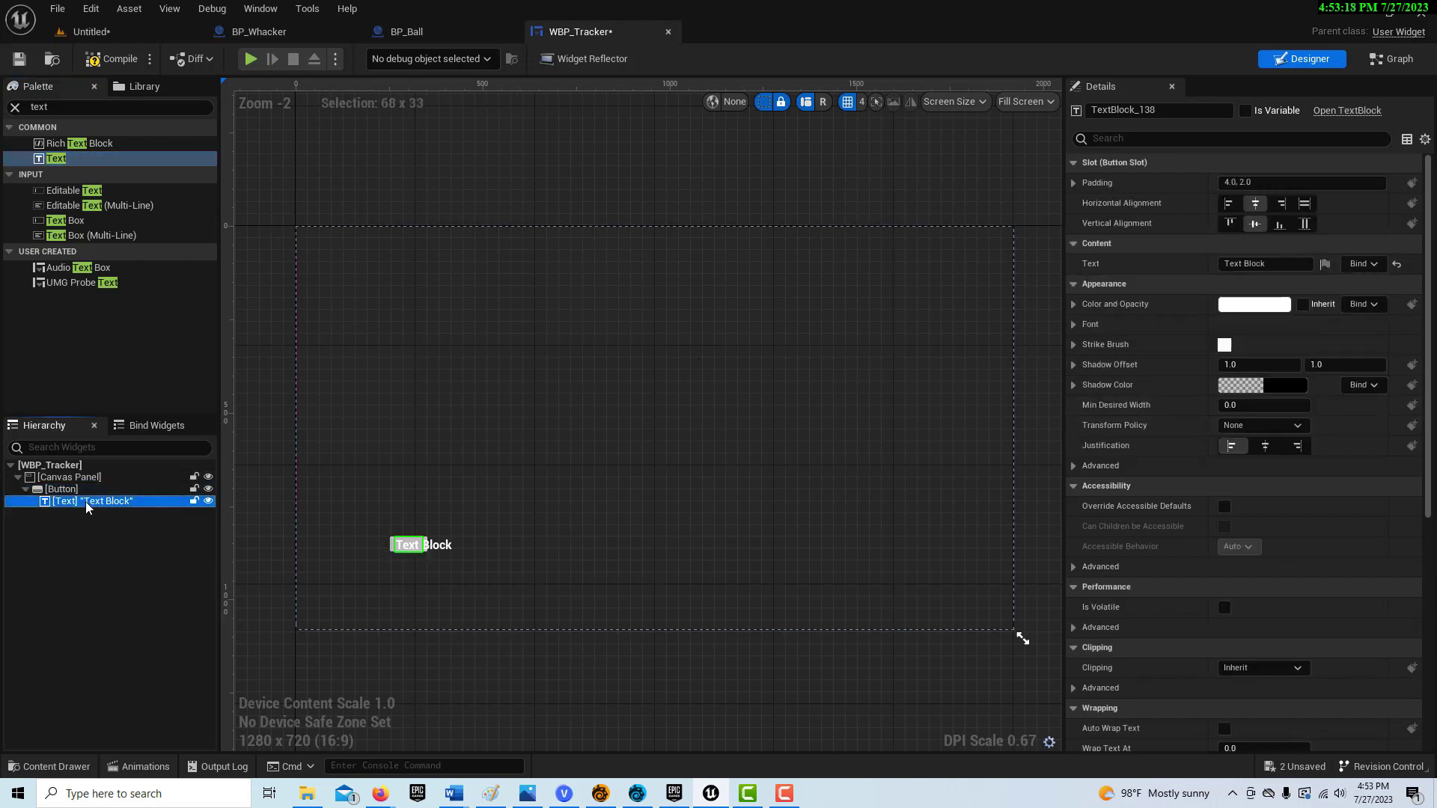
pyautogui.click(1277, 264)
pyautogui.hotkey('ctrl', 'a')
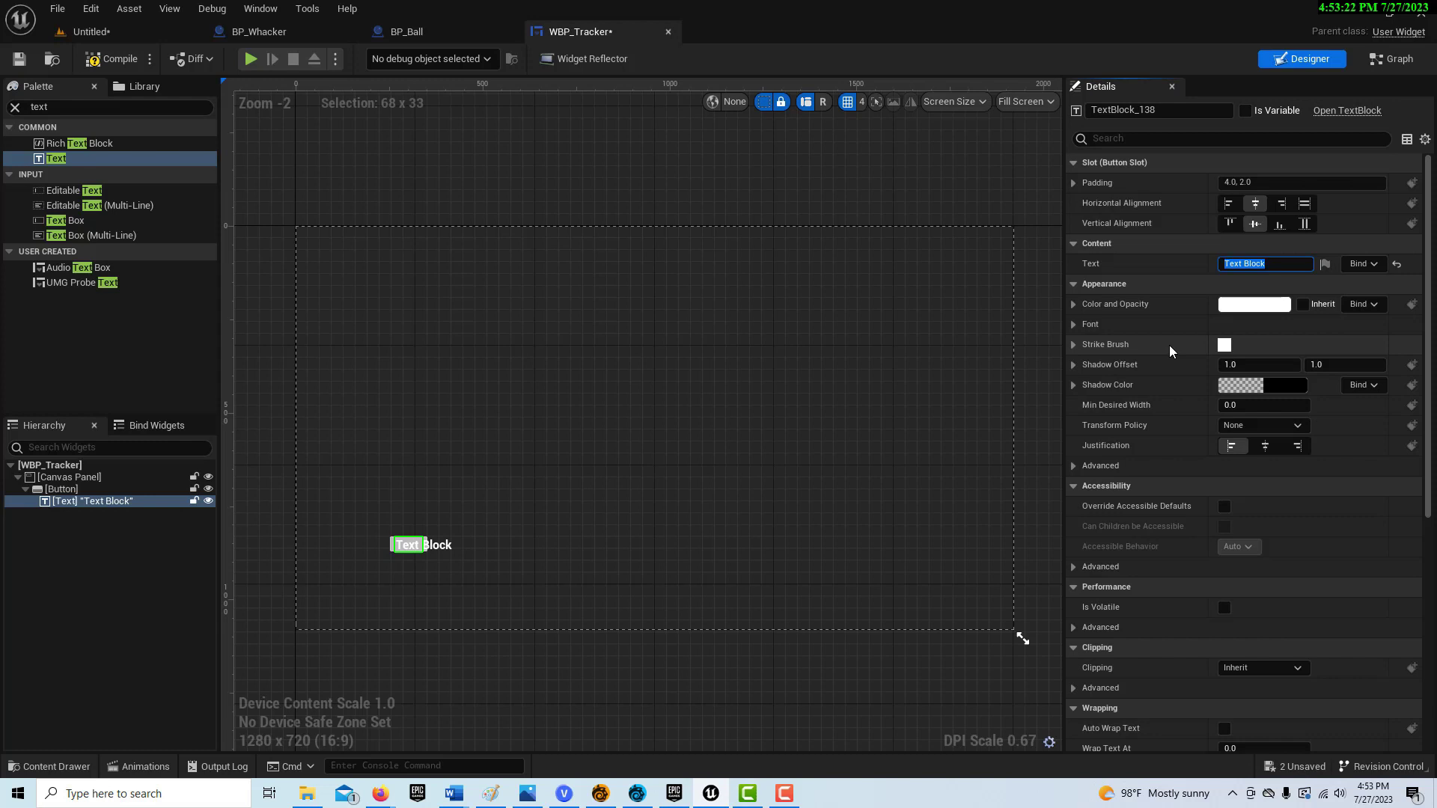
pyautogui.write('Tracking Info')
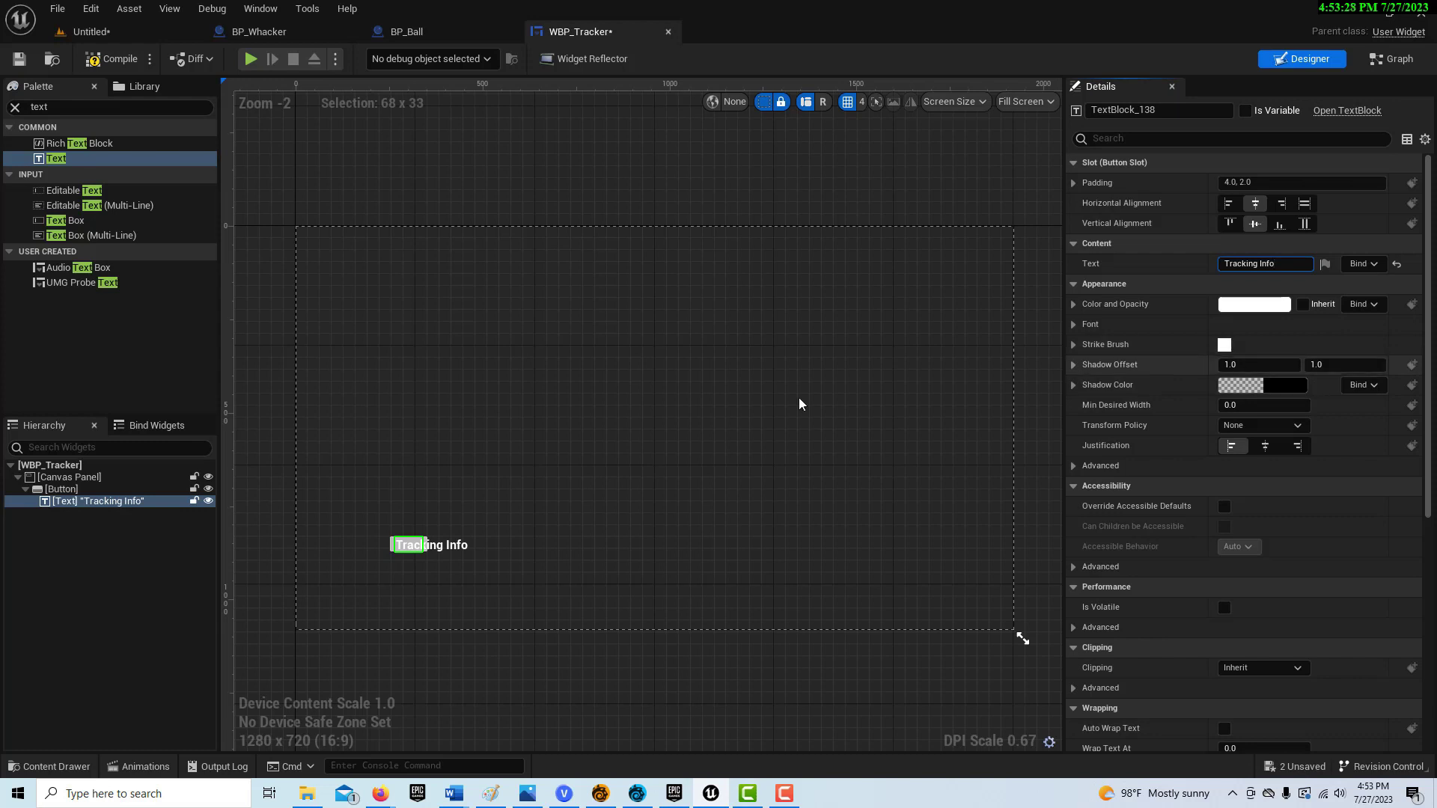
pyautogui.click(72, 501)
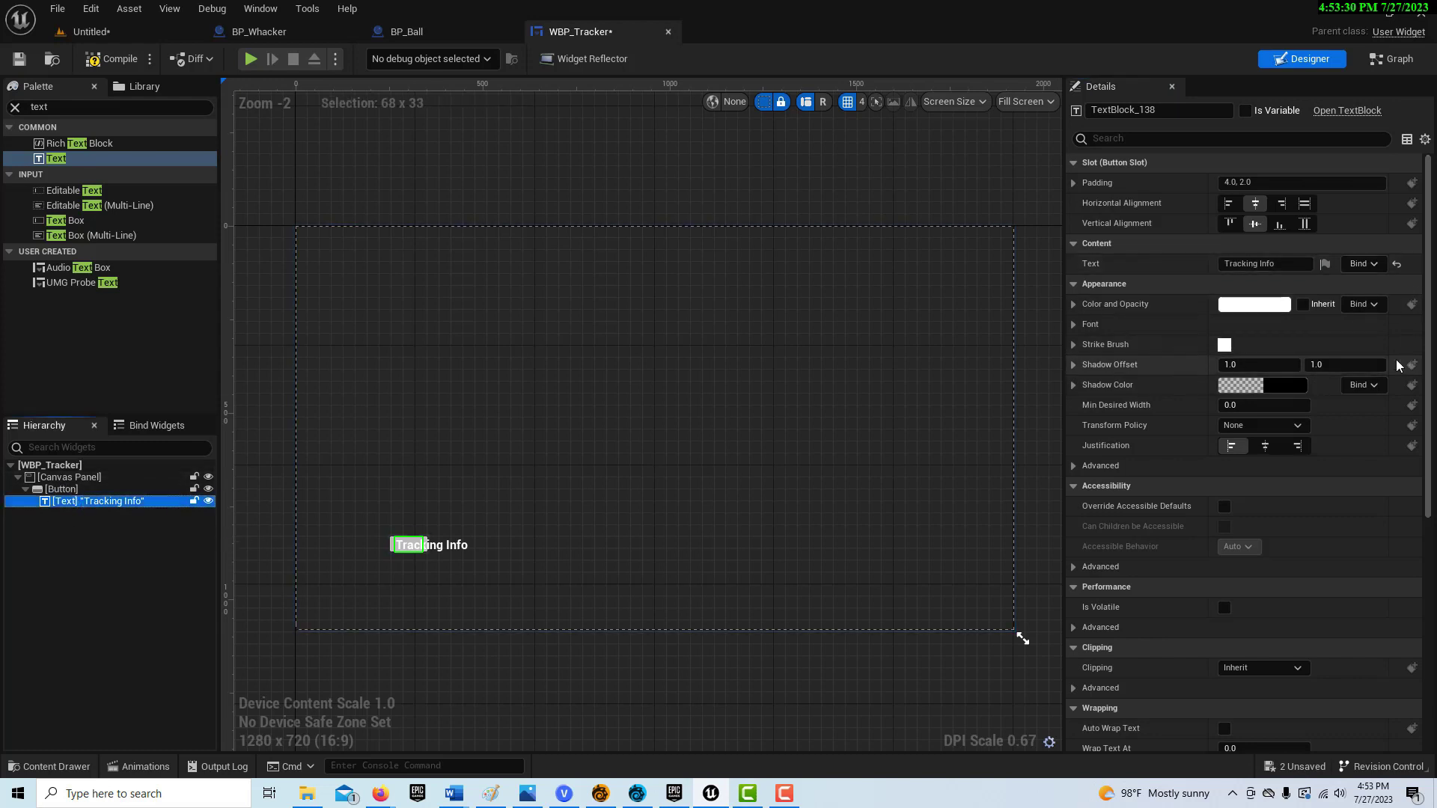
# - Give the button Size To Content and Is Variable, and rename it Button
pyautogui.press('Up')
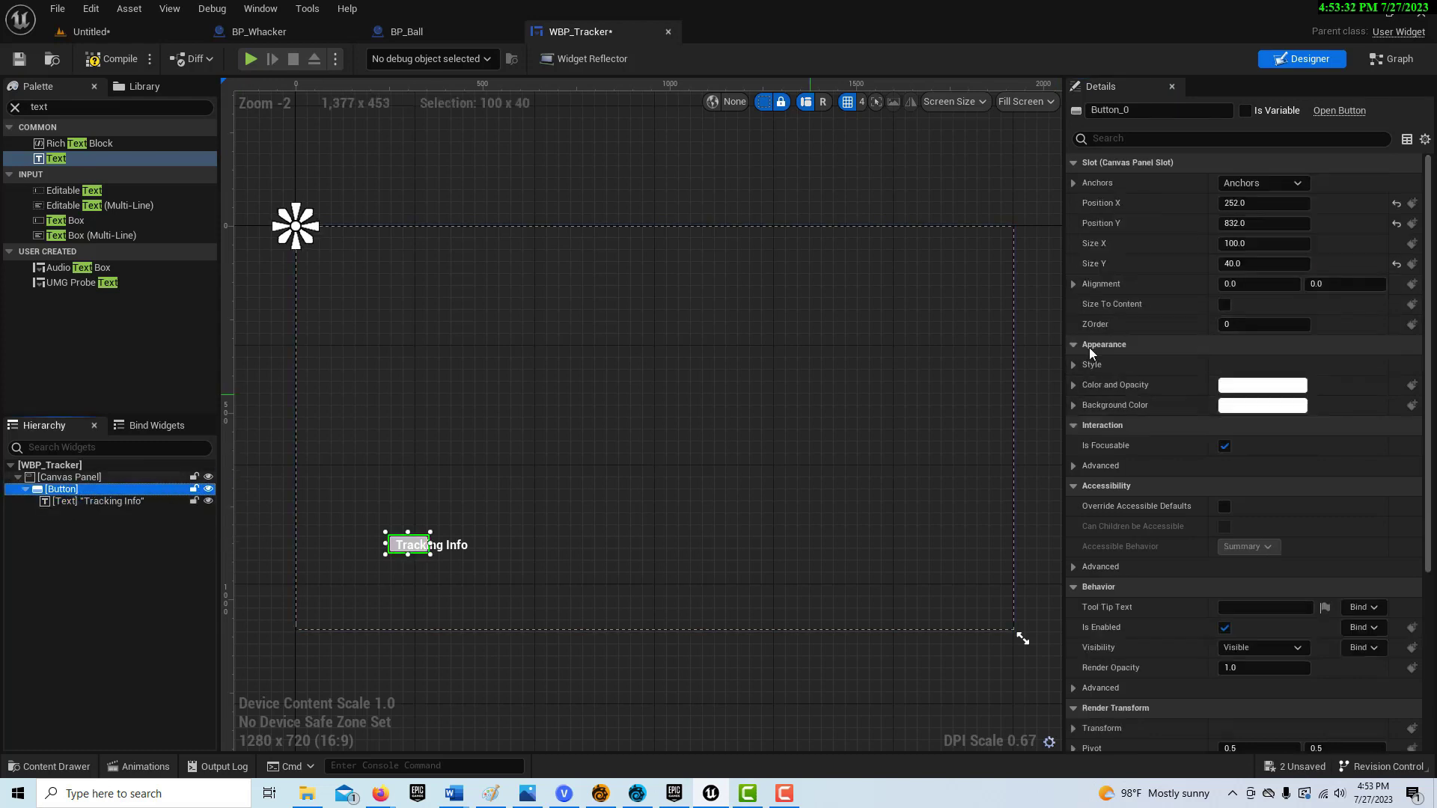
pyautogui.click(1224, 304)
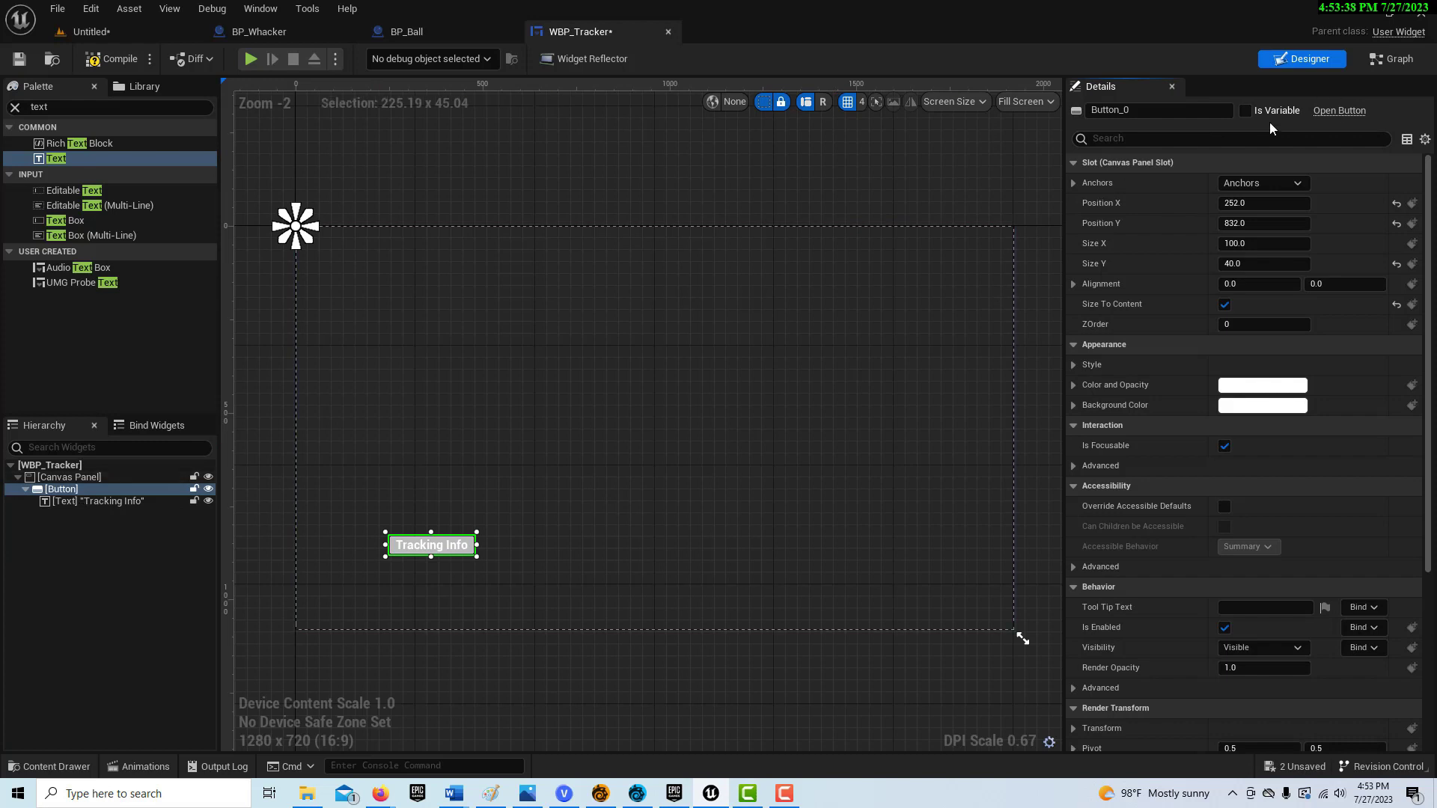
pyautogui.click(1246, 111)
pyautogui.click(1172, 112)
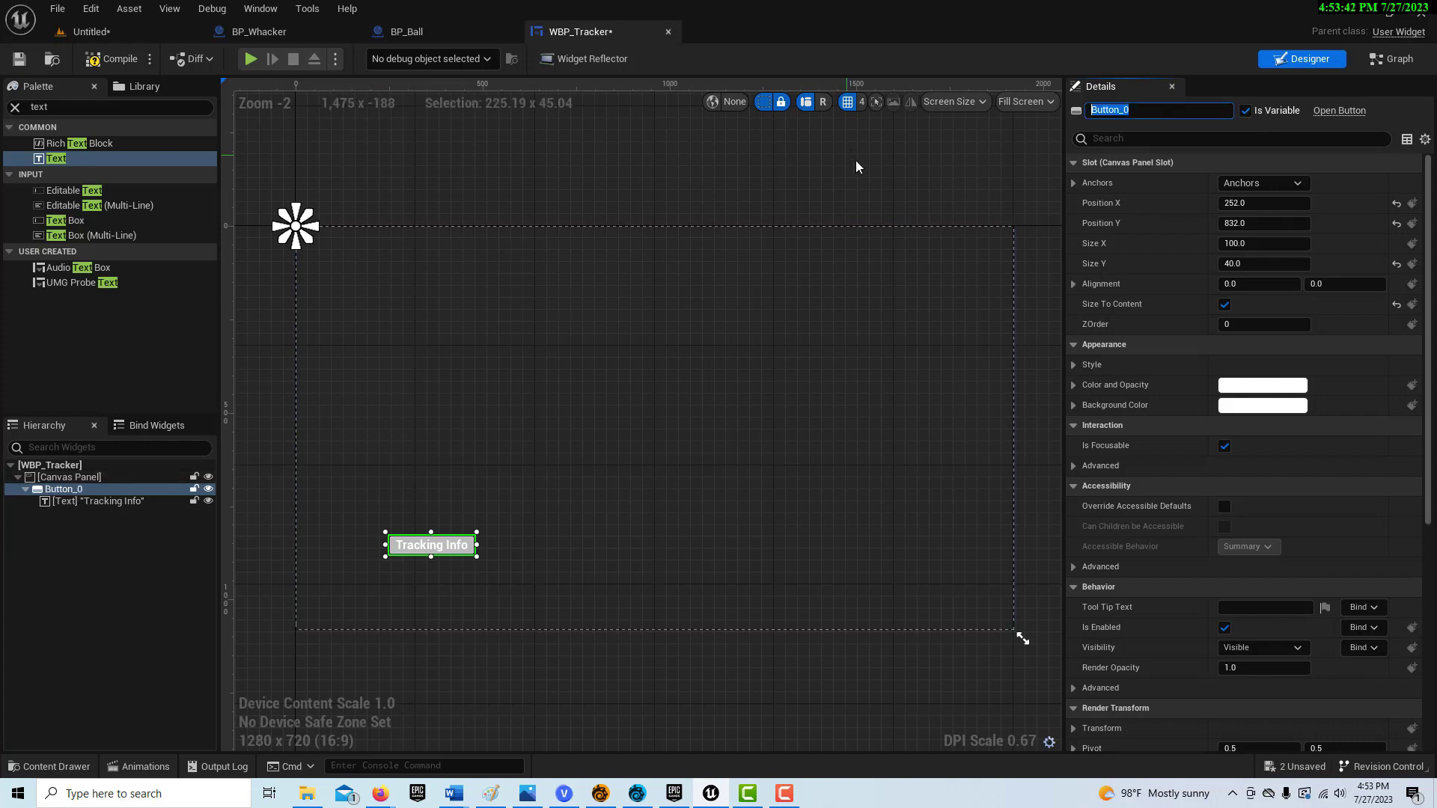
pyautogui.write('B')
pyautogui.press('Return')
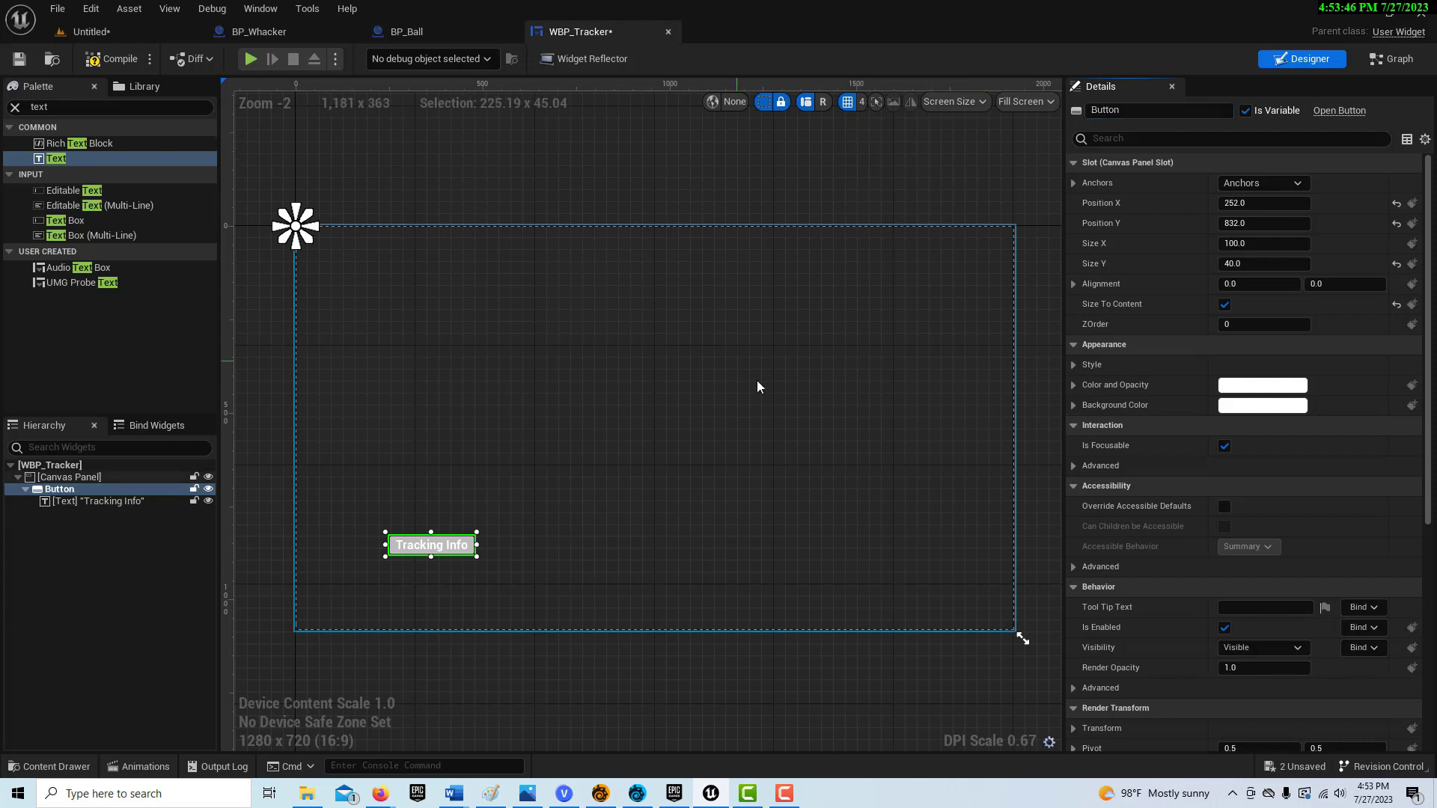
# - Stack three Text Blocks in a column to the right of the Tracking Info button
pyautogui.click(25, 107)
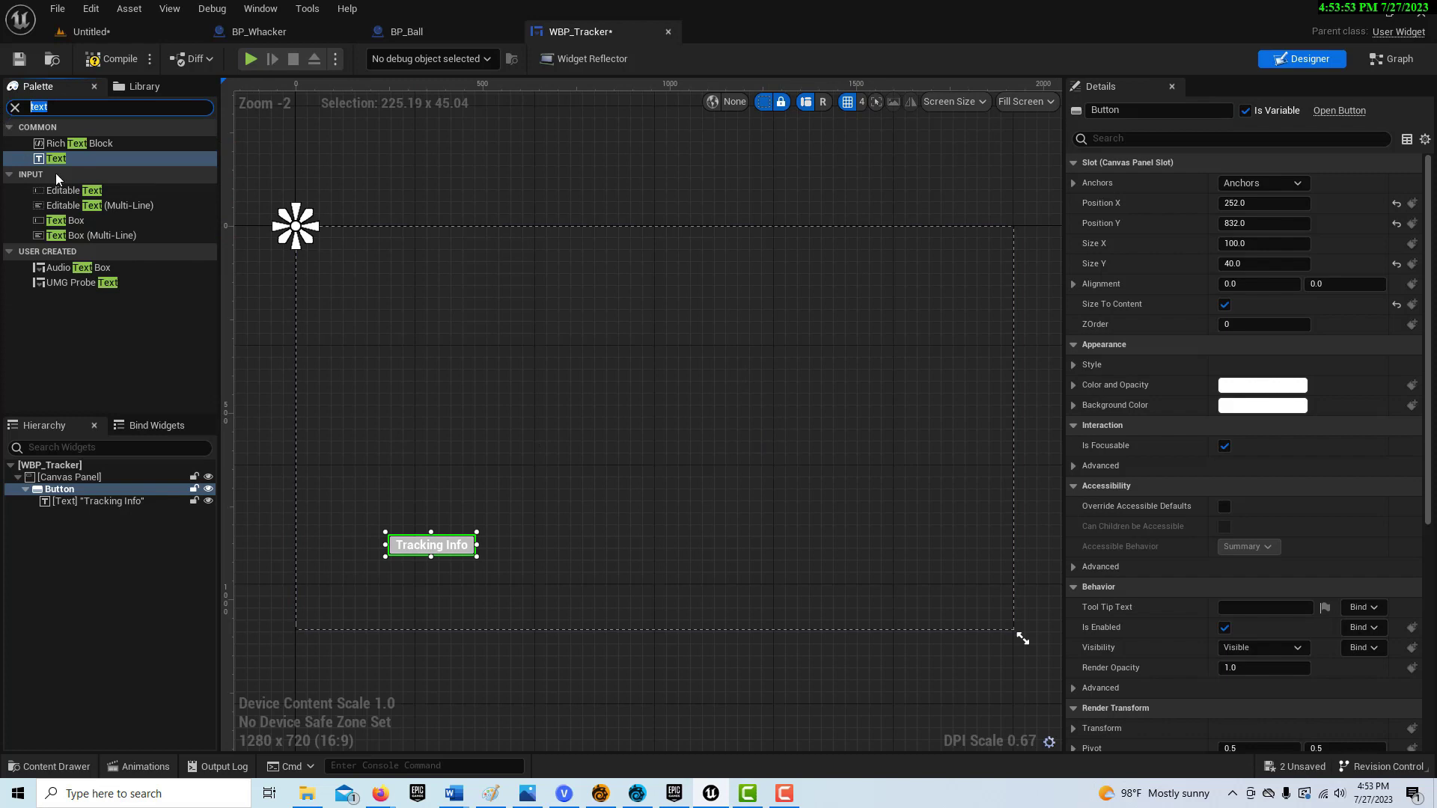
pyautogui.moveTo(56, 158); pyautogui.dragTo(746, 473)
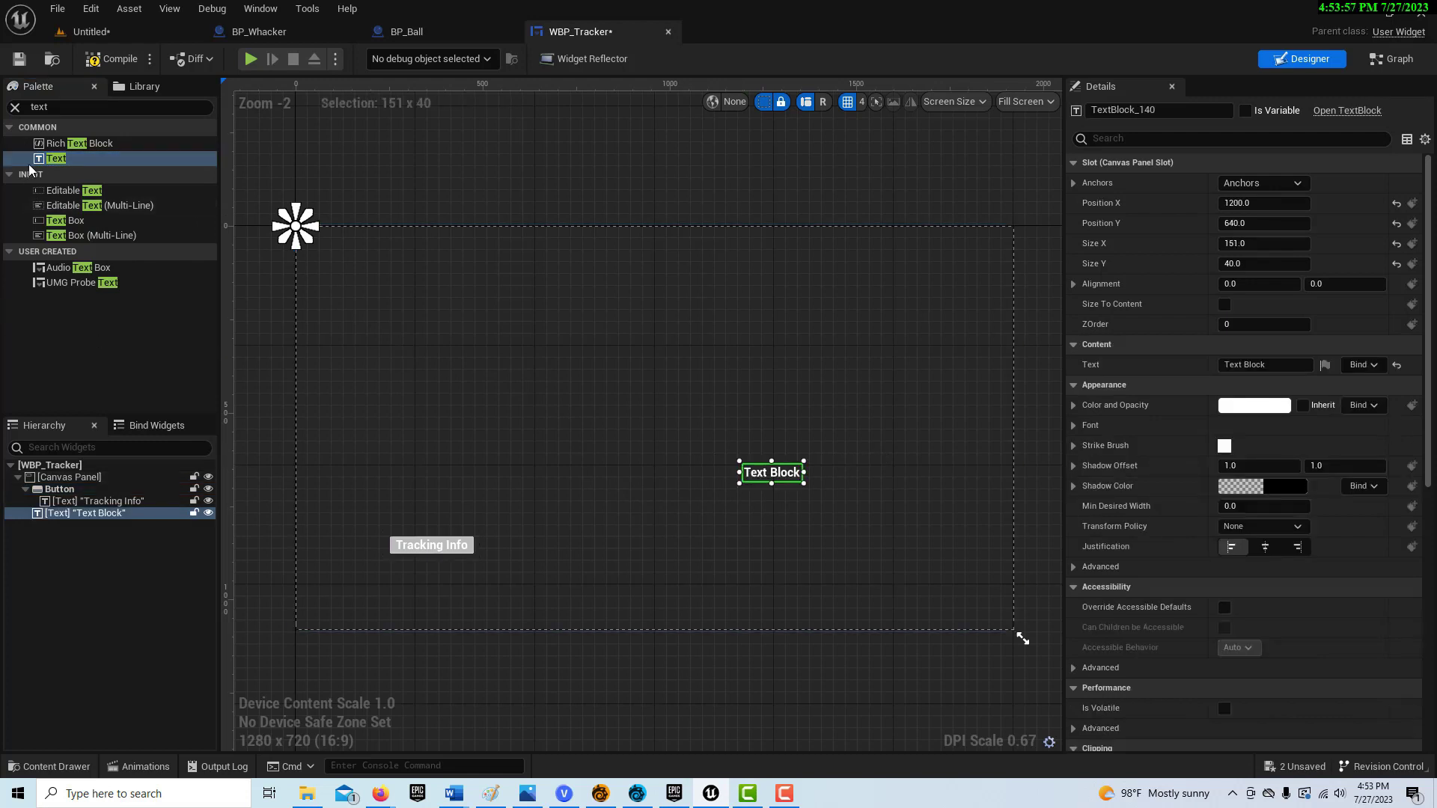
pyautogui.moveTo(43, 163); pyautogui.dragTo(741, 503)
pyautogui.moveTo(43, 163); pyautogui.dragTo(741, 554)
pyautogui.moveTo(770, 479); pyautogui.dragTo(758, 548)
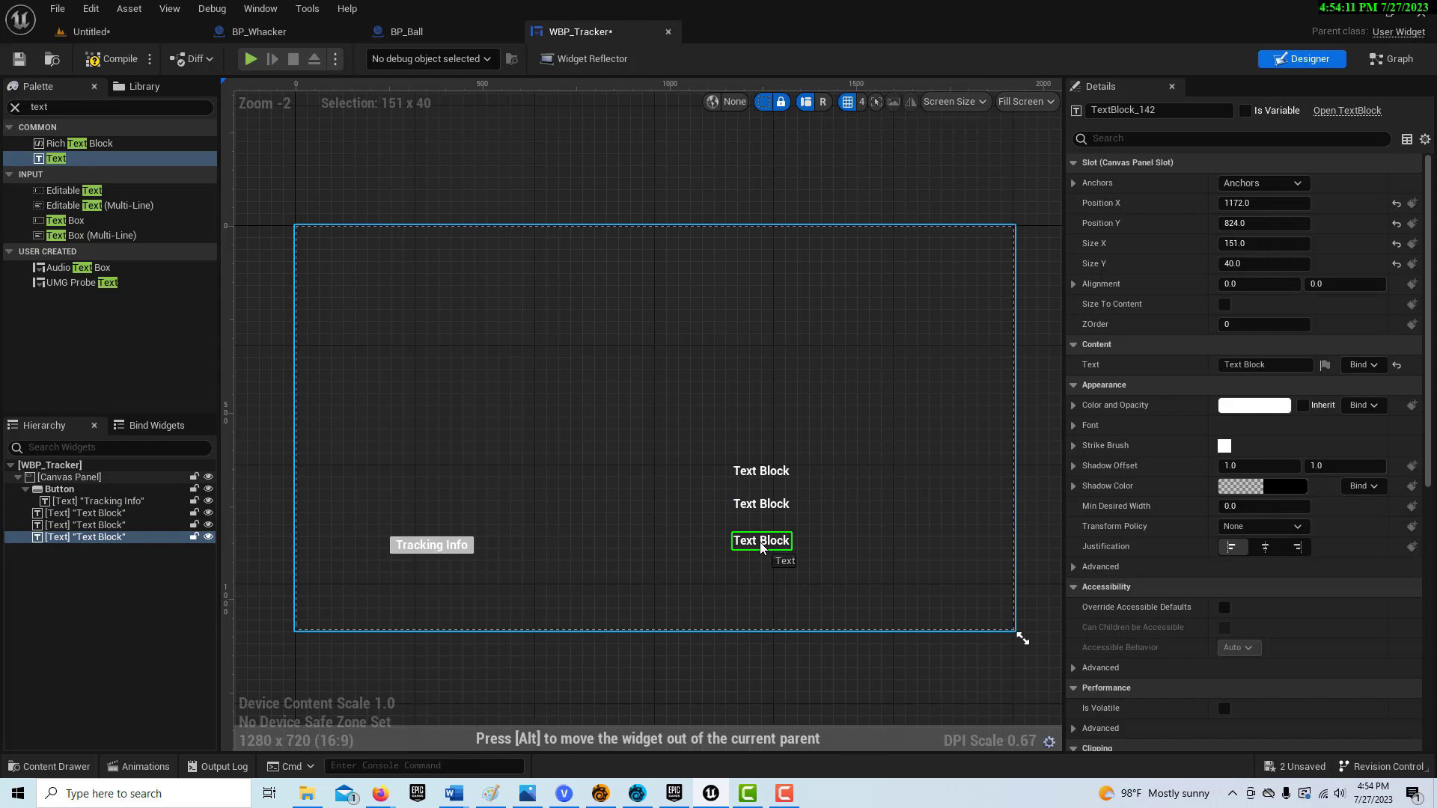
pyautogui.click(884, 566)
pyautogui.click(766, 480)
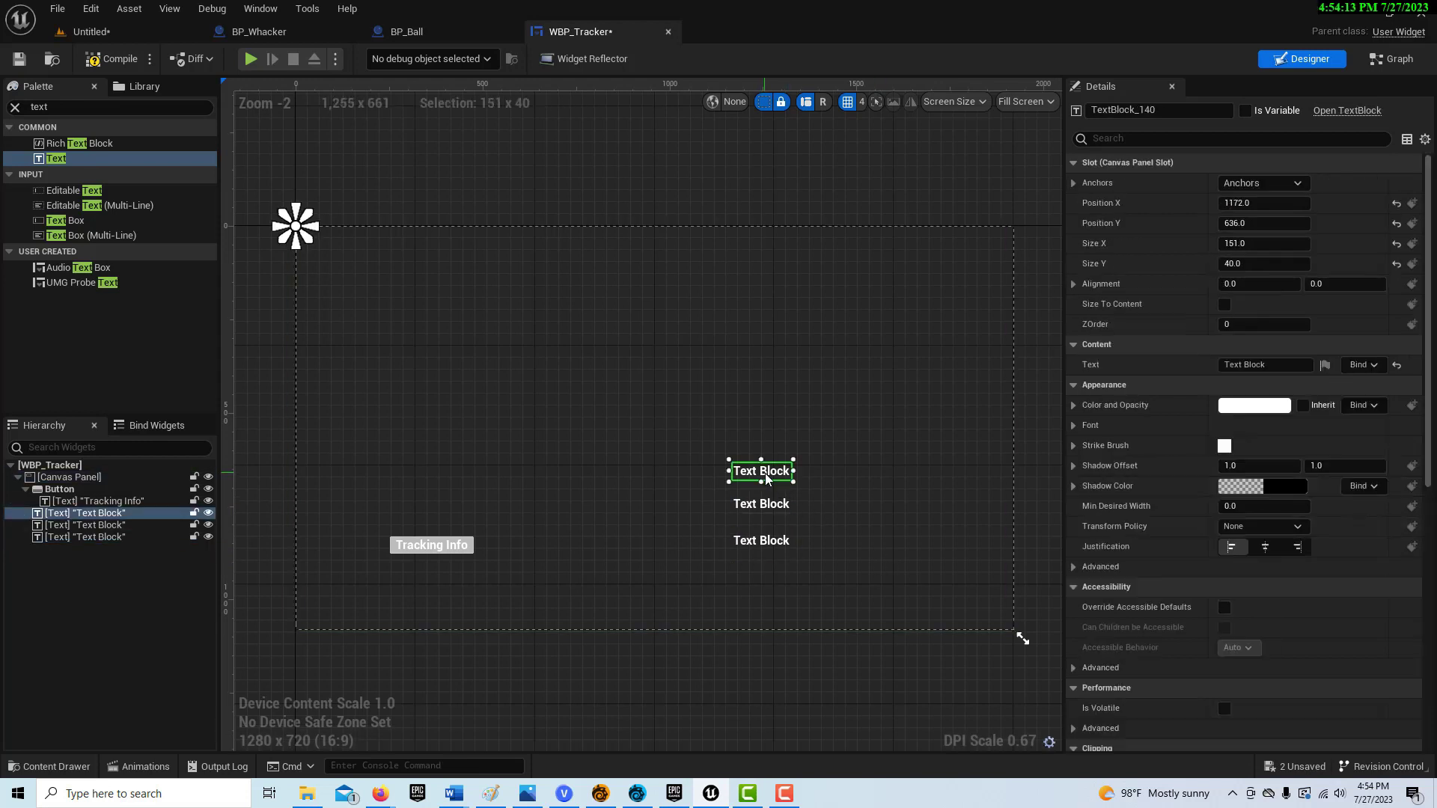
pyautogui.click(1122, 110)
# - Name the top text block X as a variable and the second one Y
pyautogui.write('X')
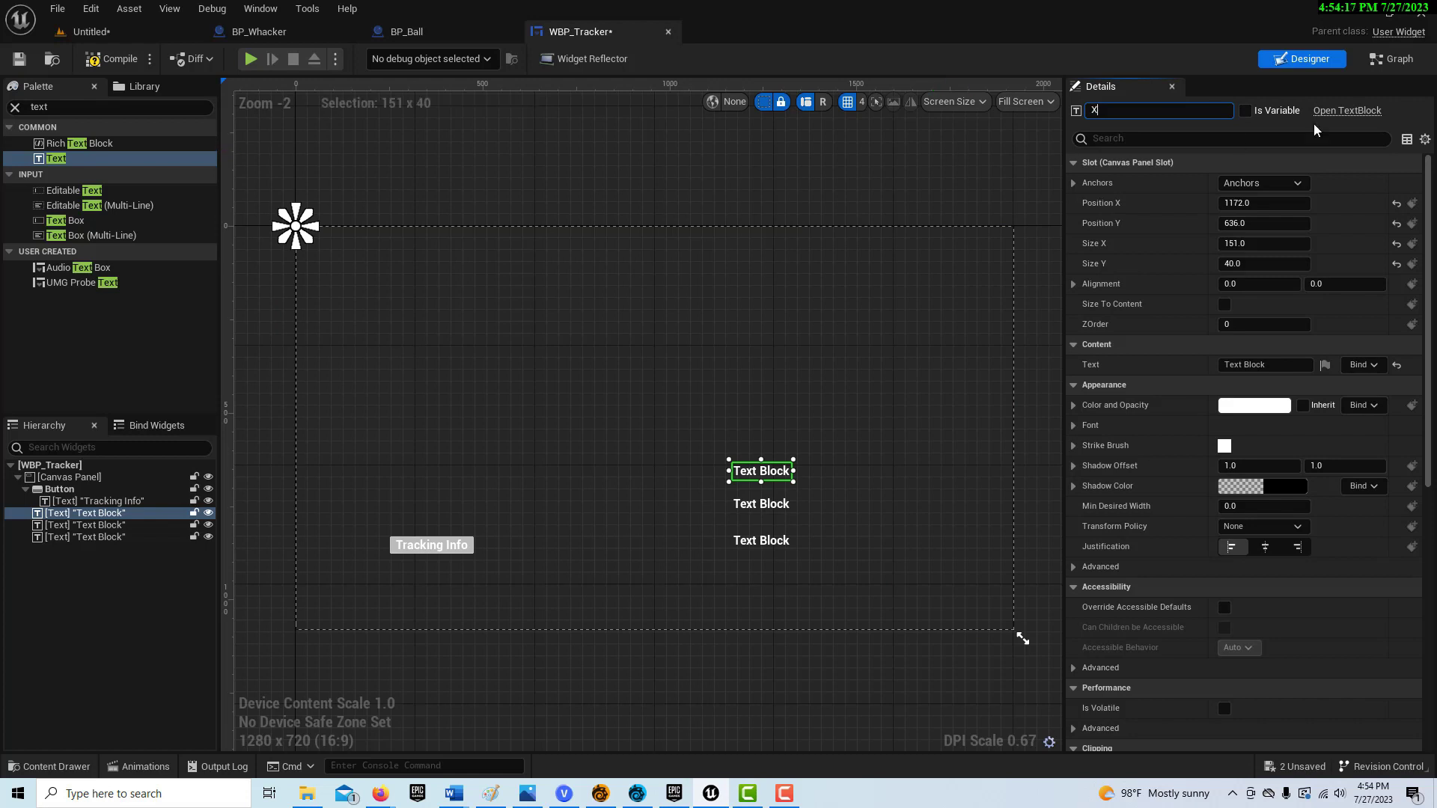
pyautogui.click(1246, 110)
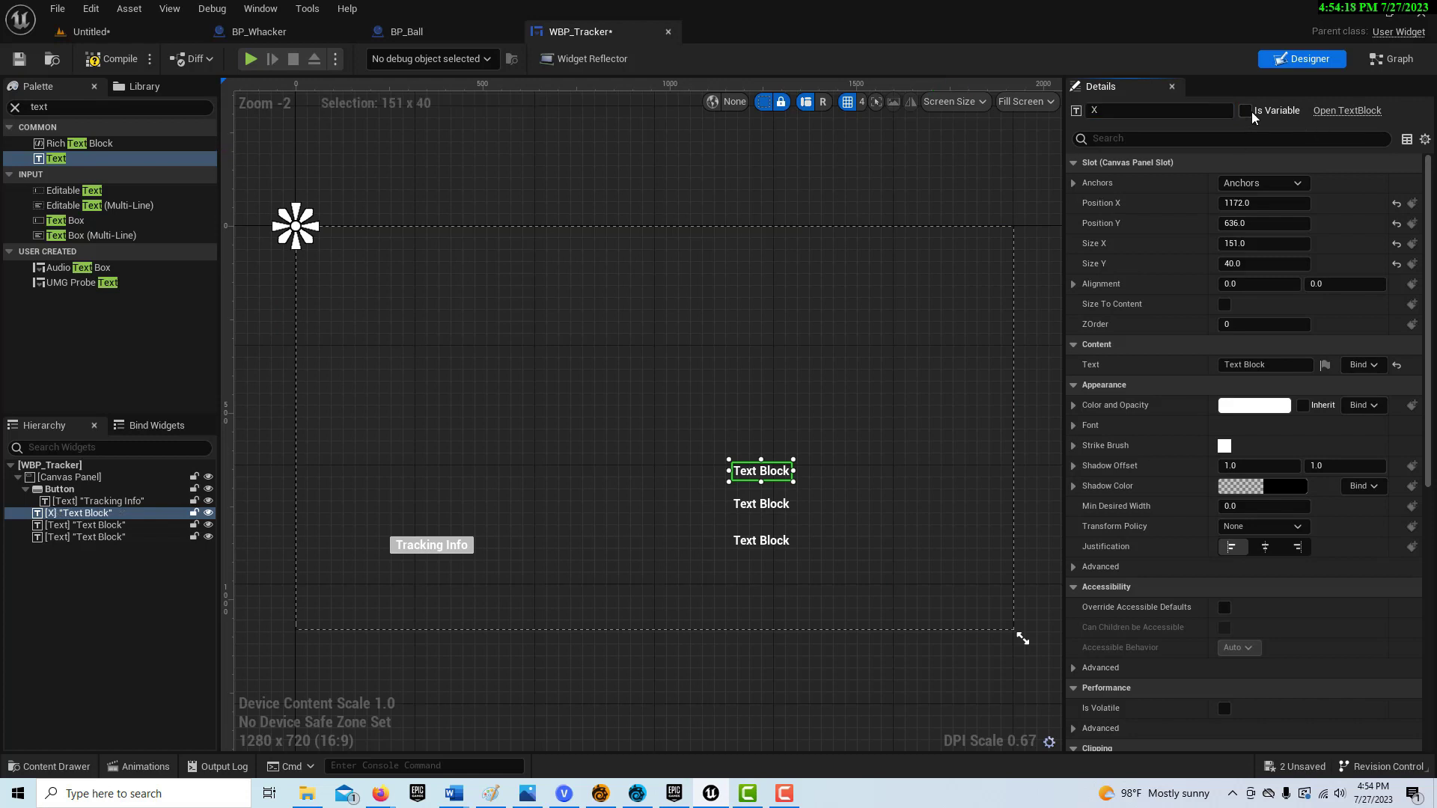
pyautogui.click(762, 504)
pyautogui.click(1180, 110)
pyautogui.write('Y')
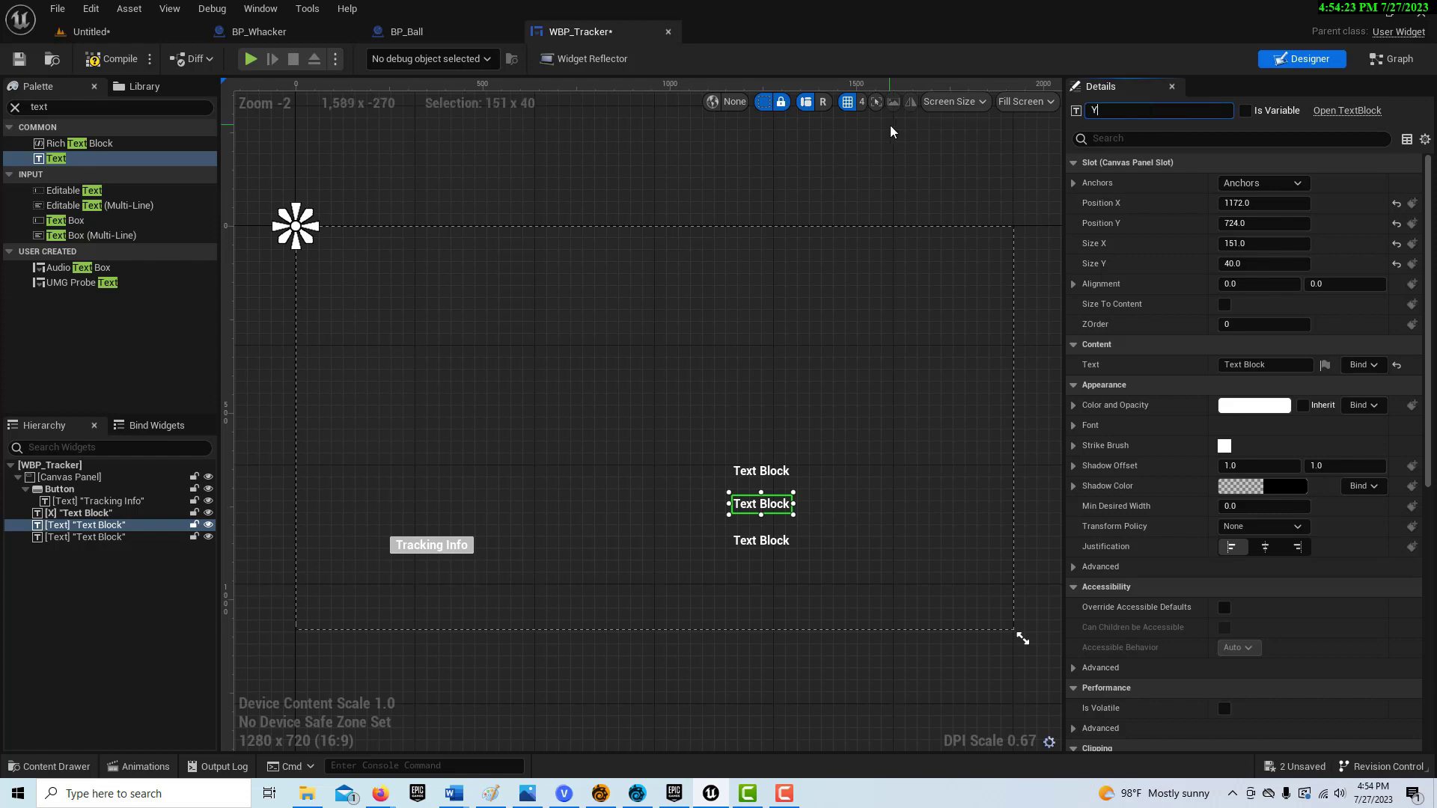
pyautogui.click(925, 263)
# - Name the third text block Z
pyautogui.click(751, 550)
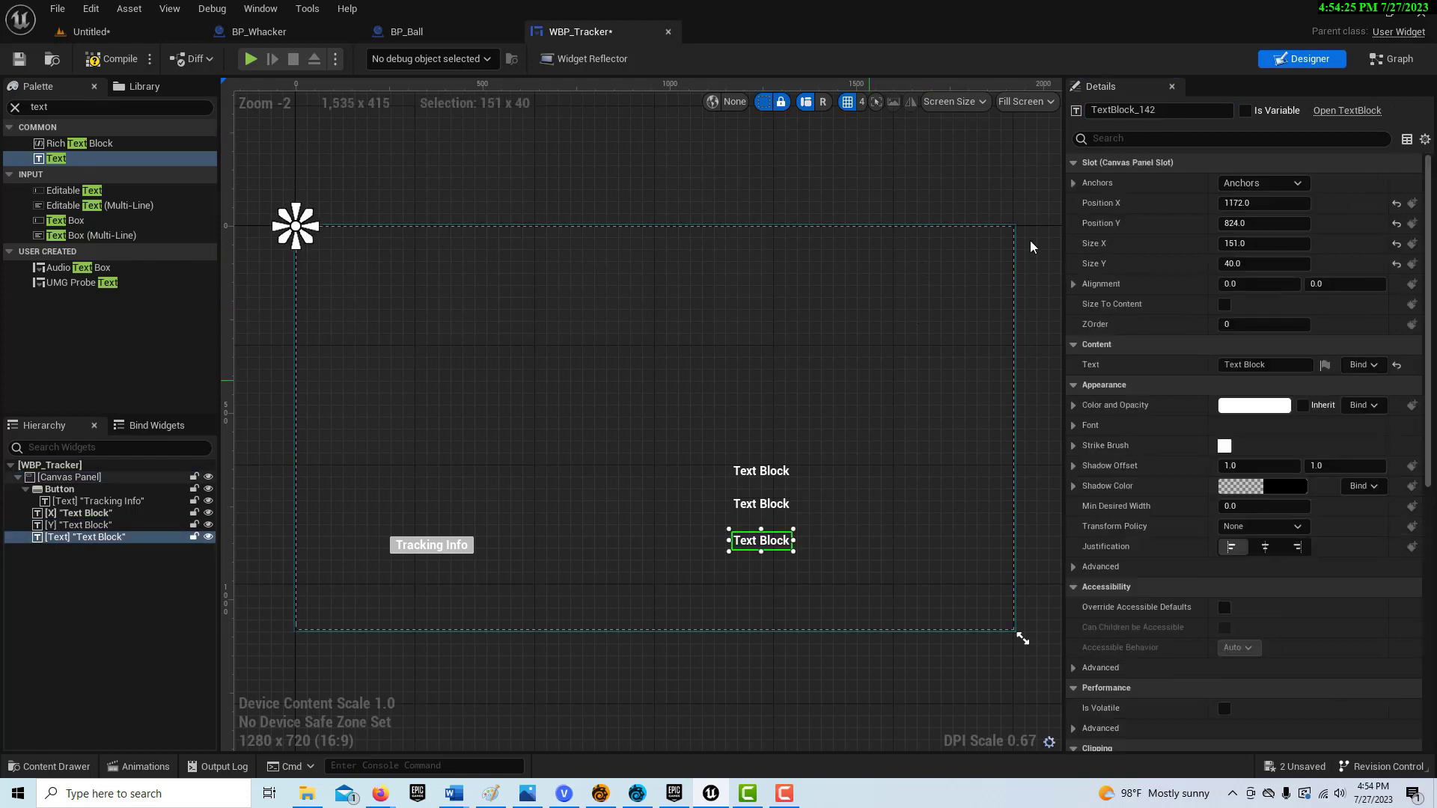
pyautogui.click(1160, 110)
pyautogui.write('Z')
pyautogui.click(977, 292)
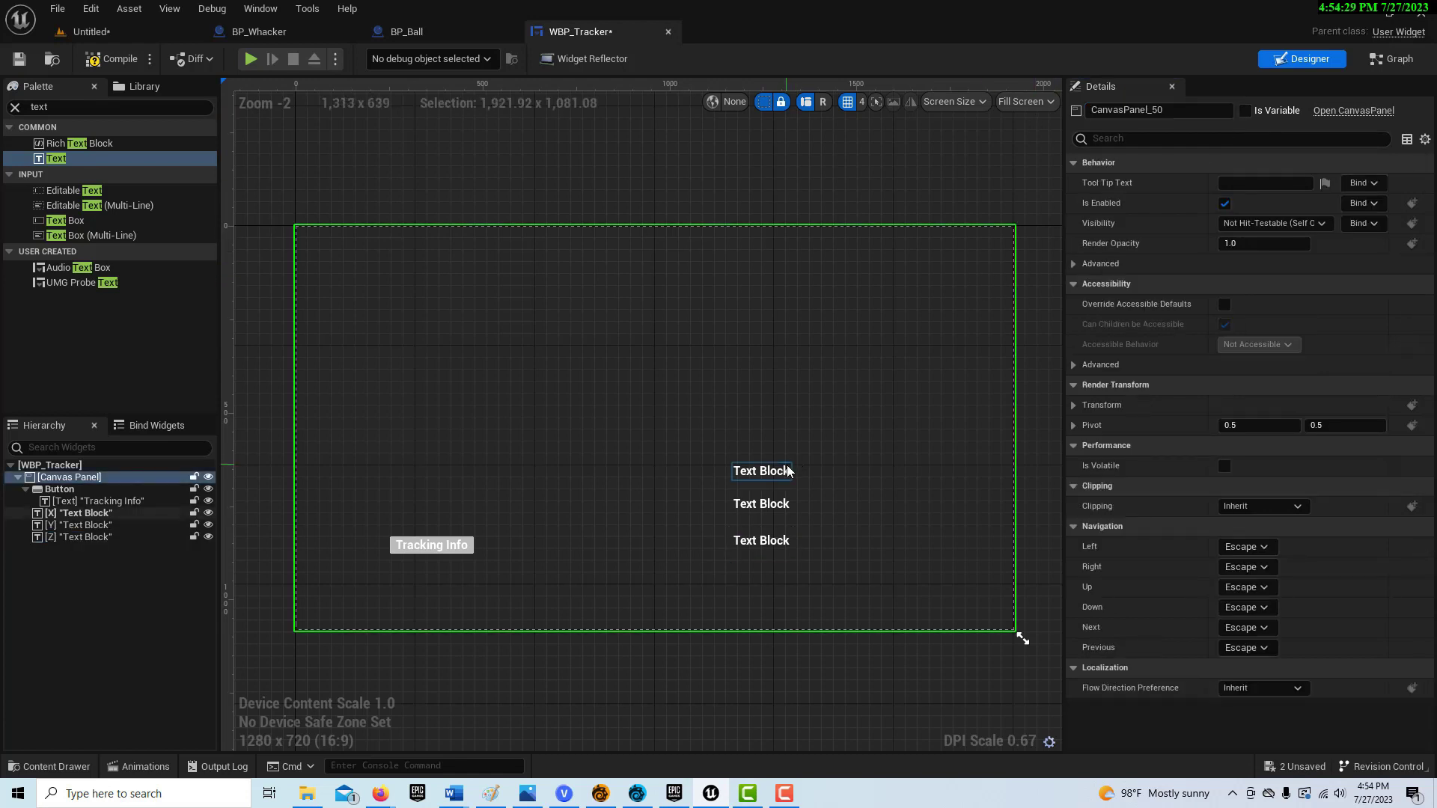
pyautogui.click(762, 471)
pyautogui.click(771, 506)
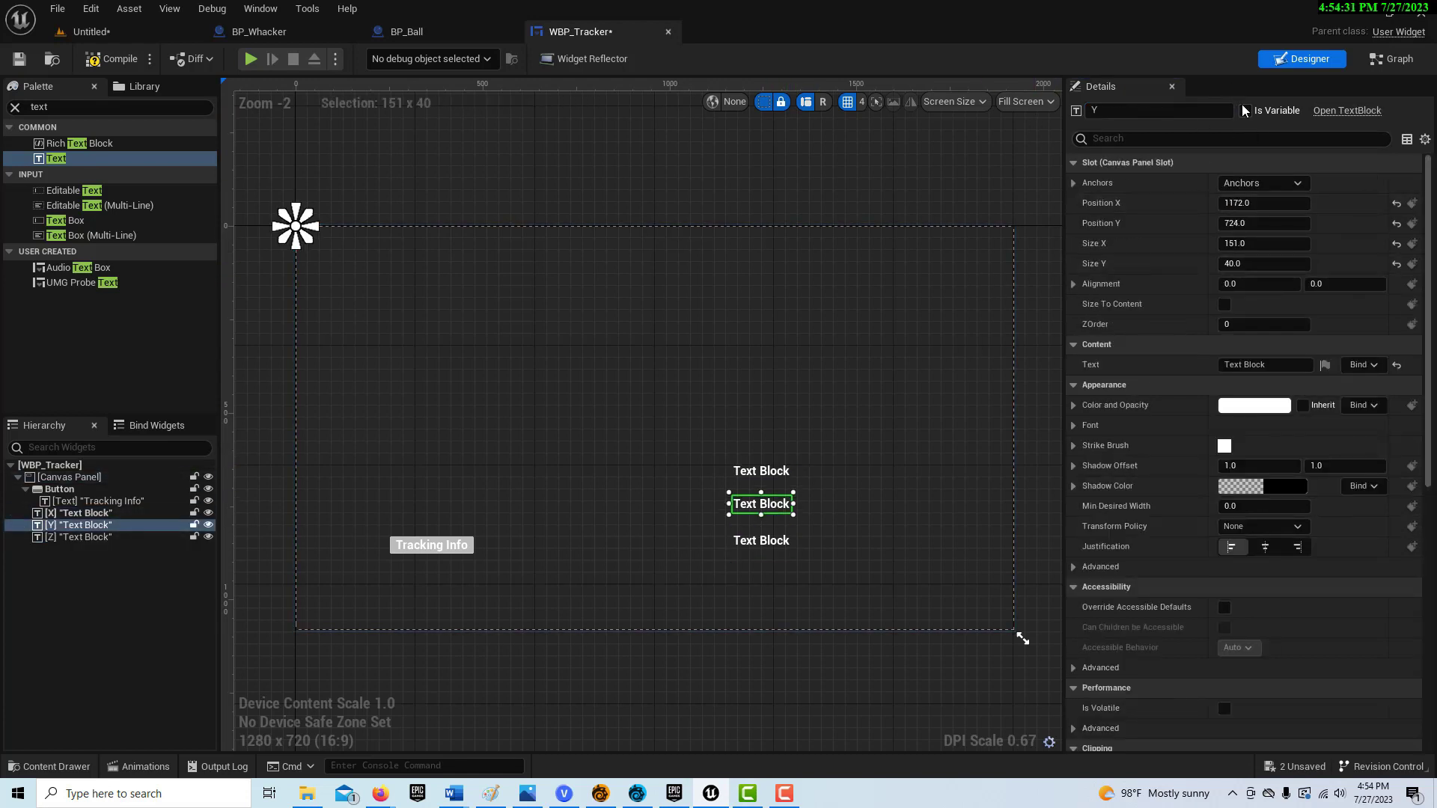
# - Nudge the Z text block into place and check its Position X
pyautogui.moveTo(771, 540); pyautogui.dragTo(767, 532)
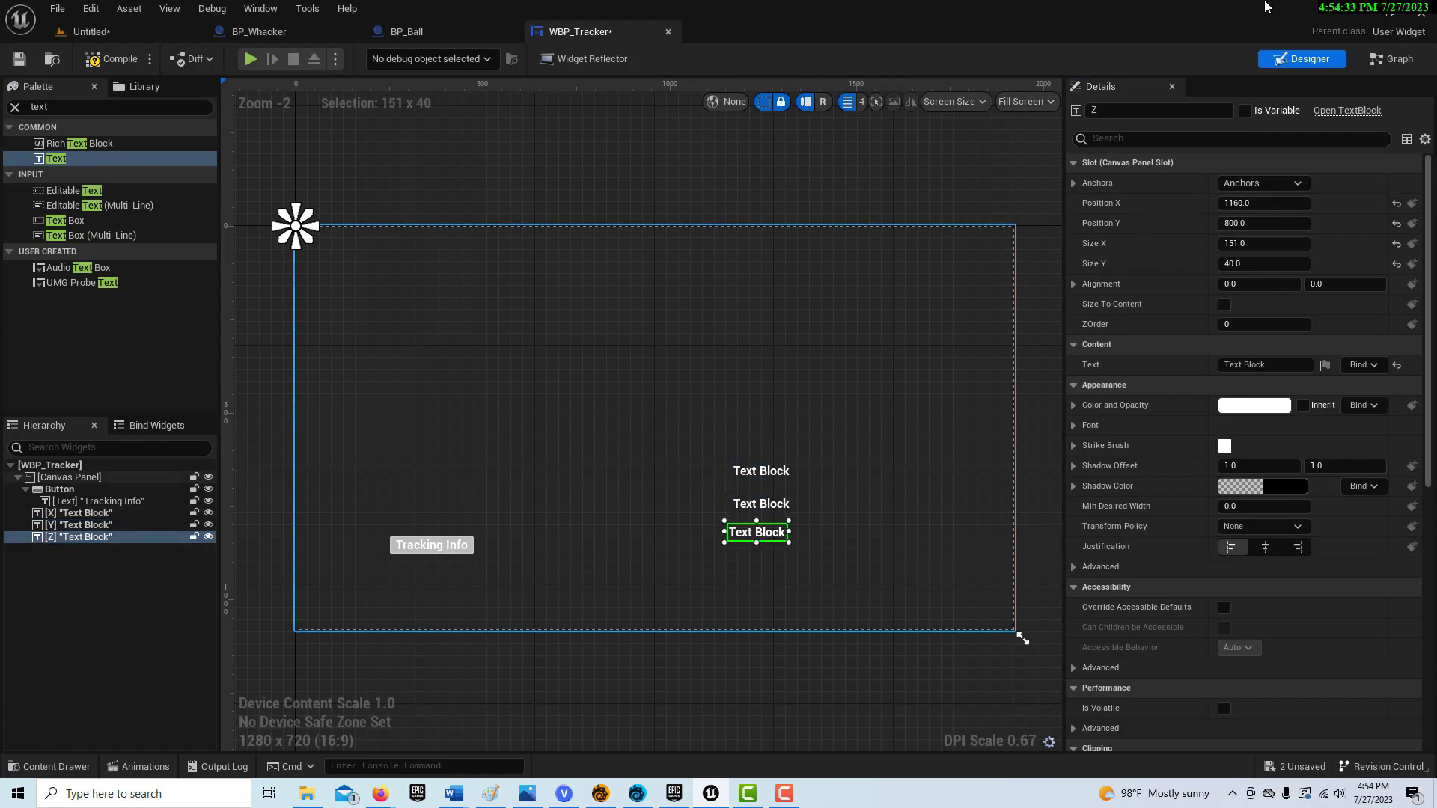
pyautogui.click(846, 555)
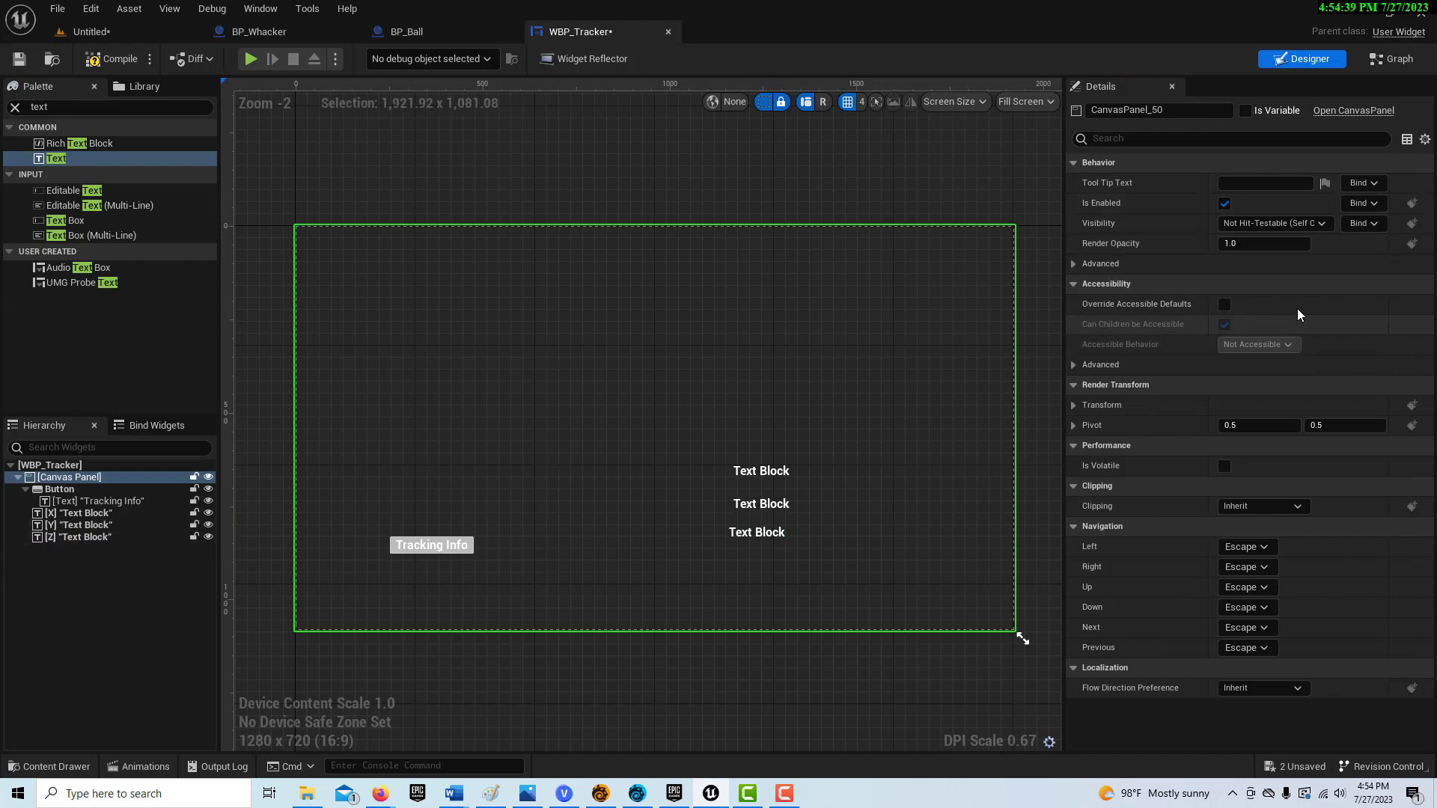
pyautogui.click(95, 537)
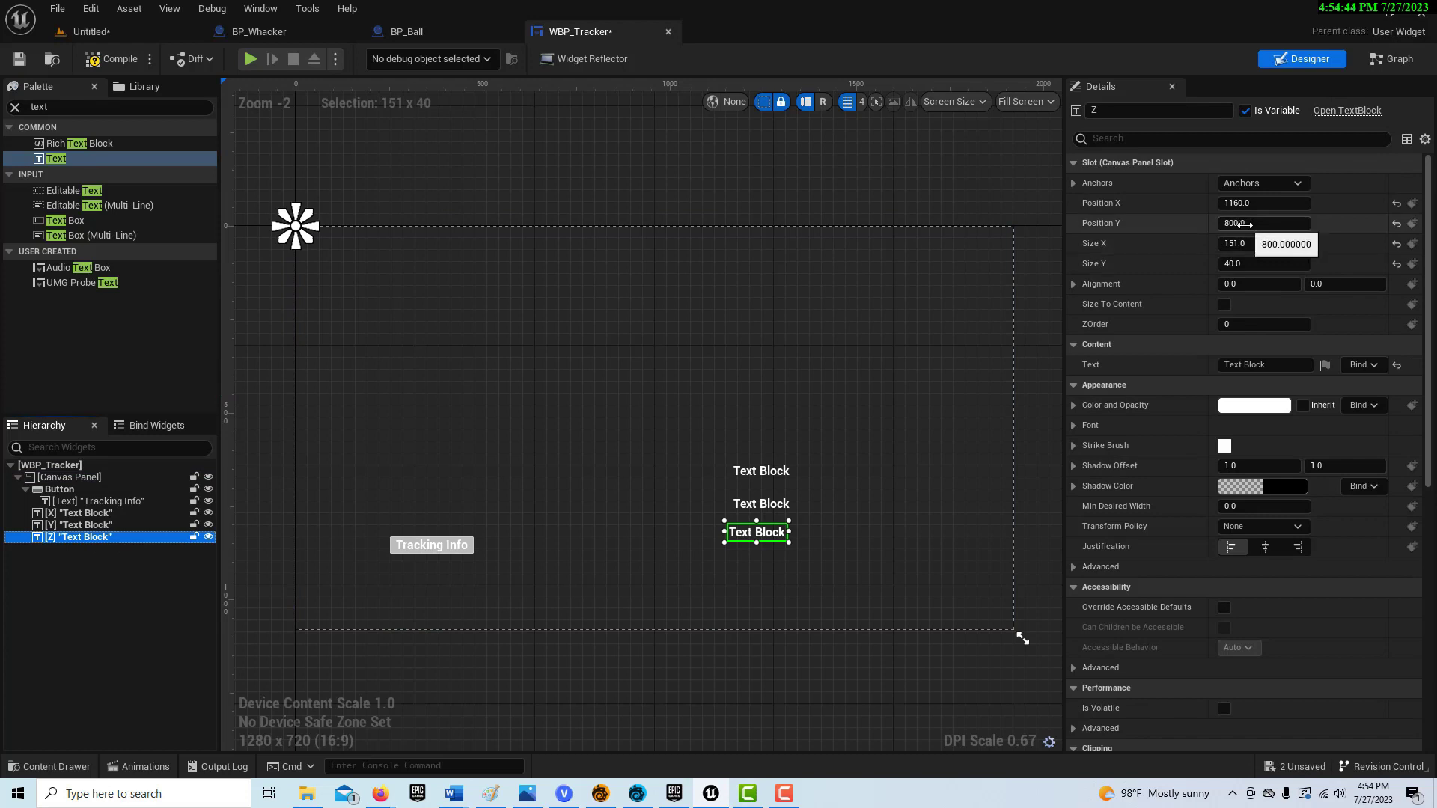
pyautogui.click(1246, 203)
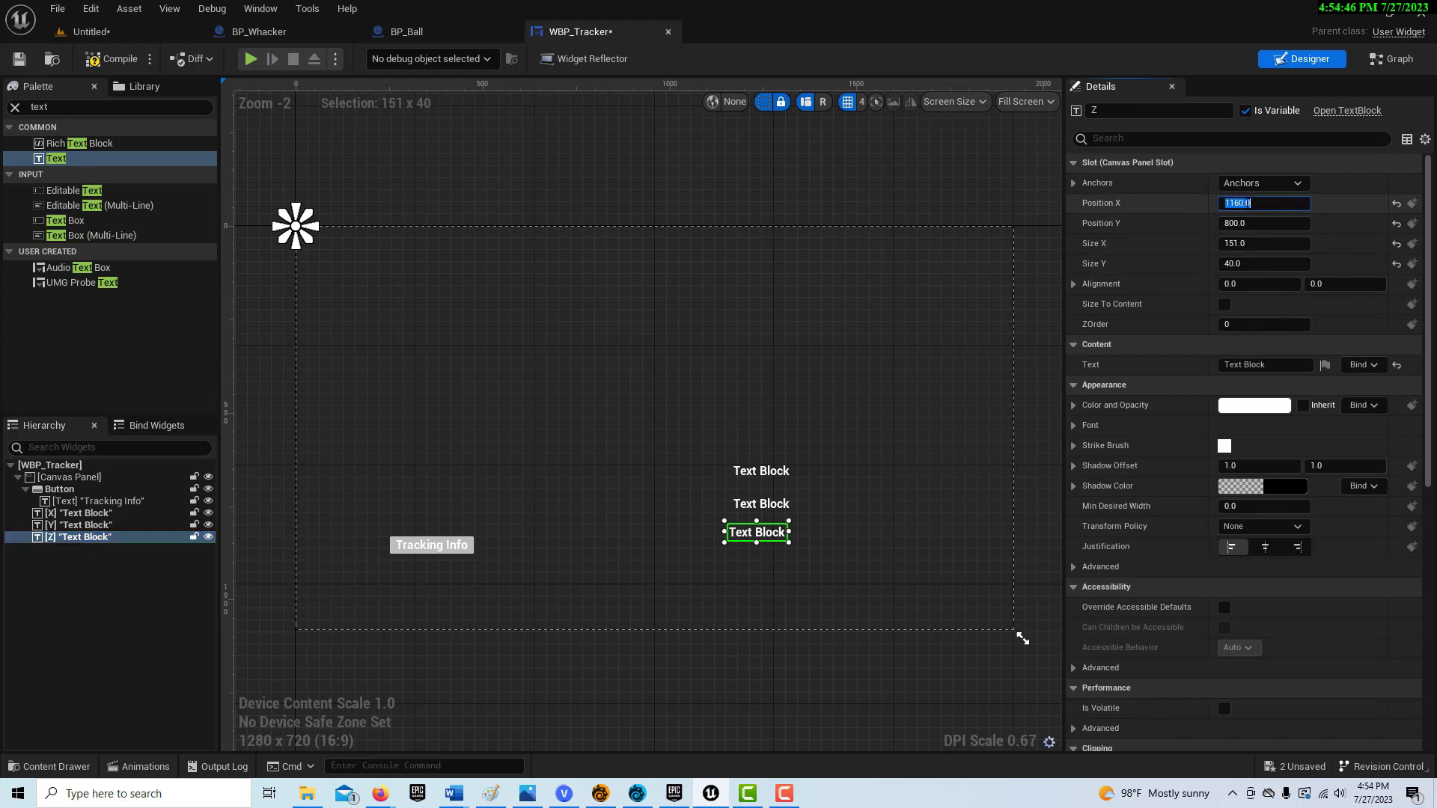
# - Set the Y text block's Position X to 1160
pyautogui.click(750, 505)
pyautogui.click(1281, 204)
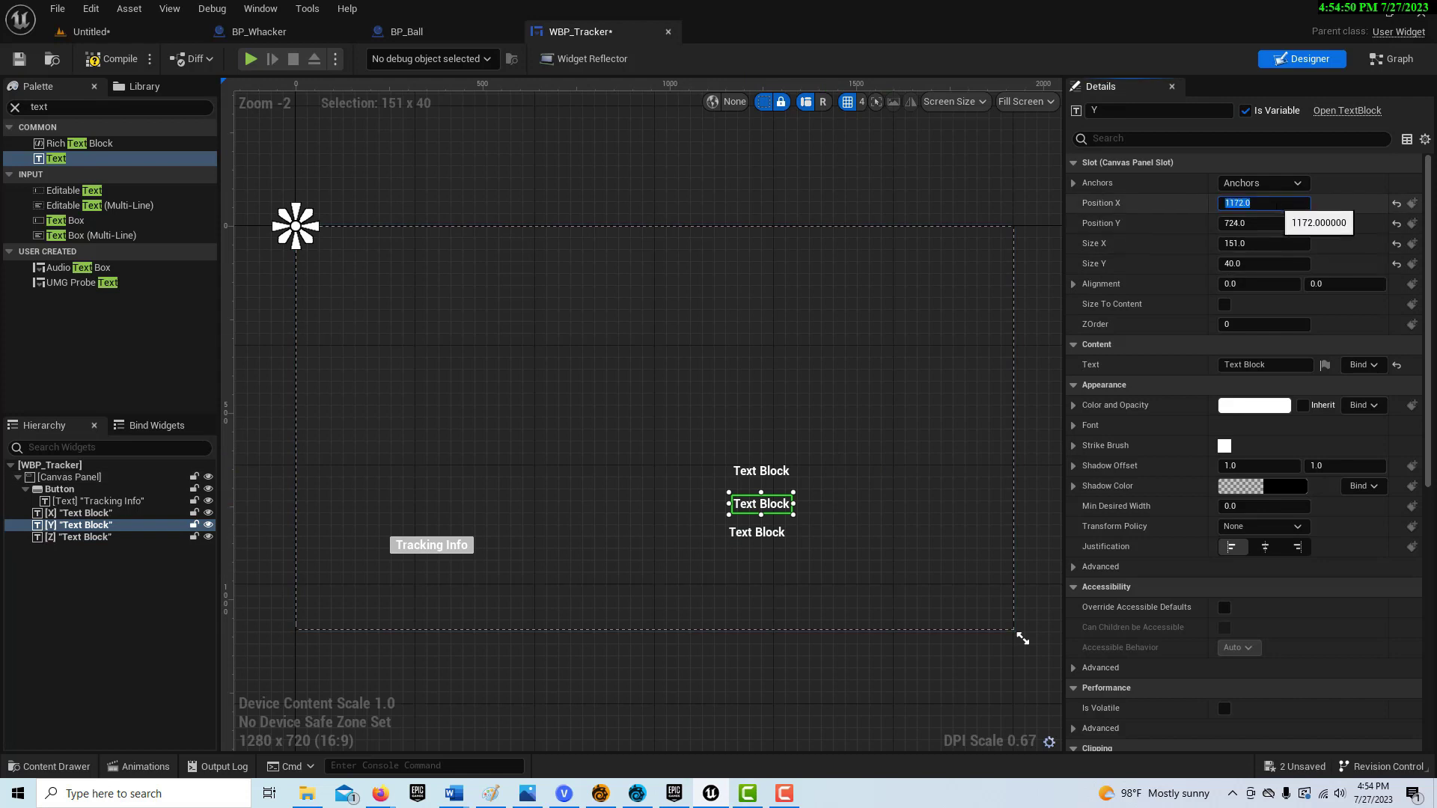
pyautogui.write('1160')
pyautogui.press('Return')
pyautogui.click(771, 470)
# - Set the X text block's Position X to 1160 and save WBP_Tracker
pyautogui.click(771, 470)
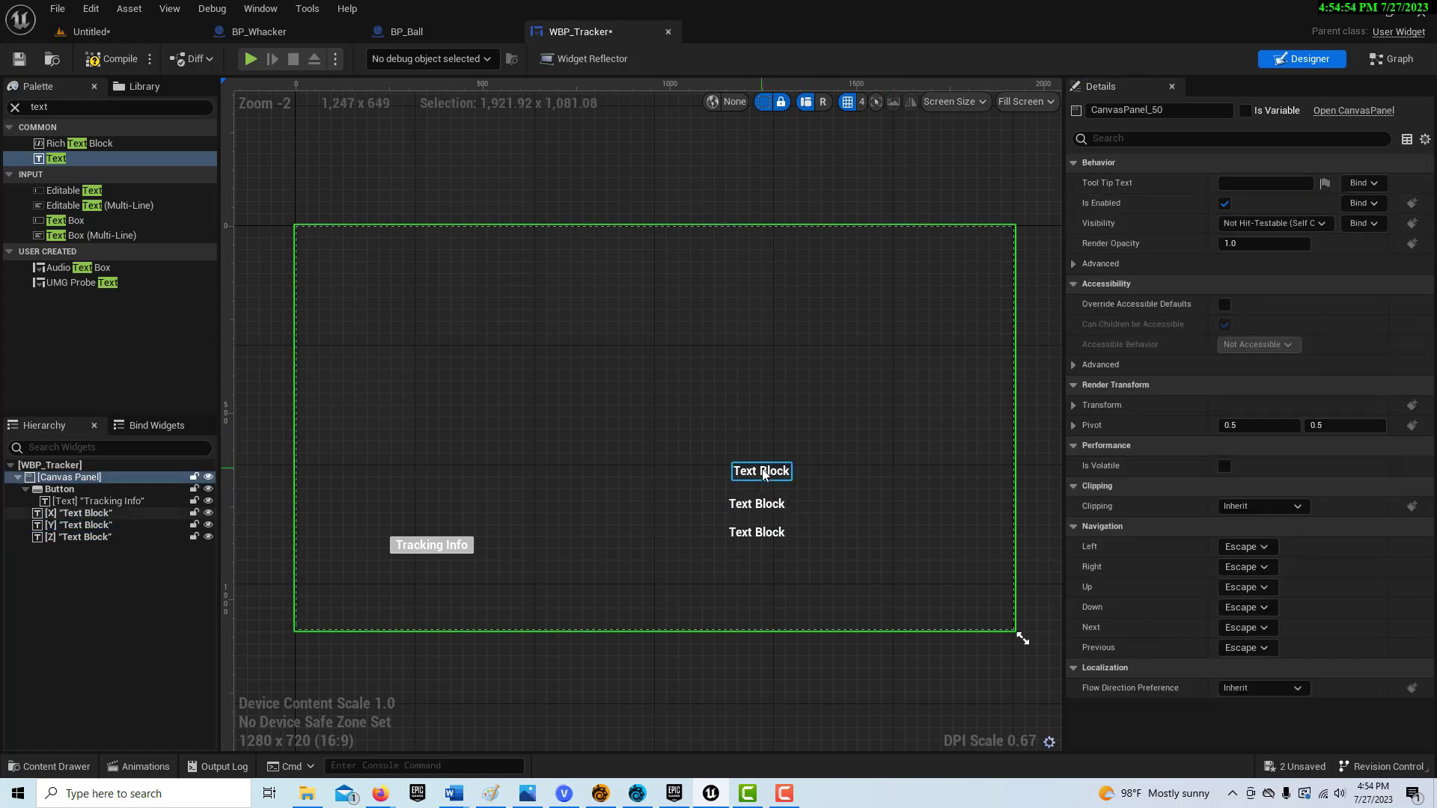
pyautogui.click(1257, 204)
pyautogui.write('1160')
pyautogui.press('Return')
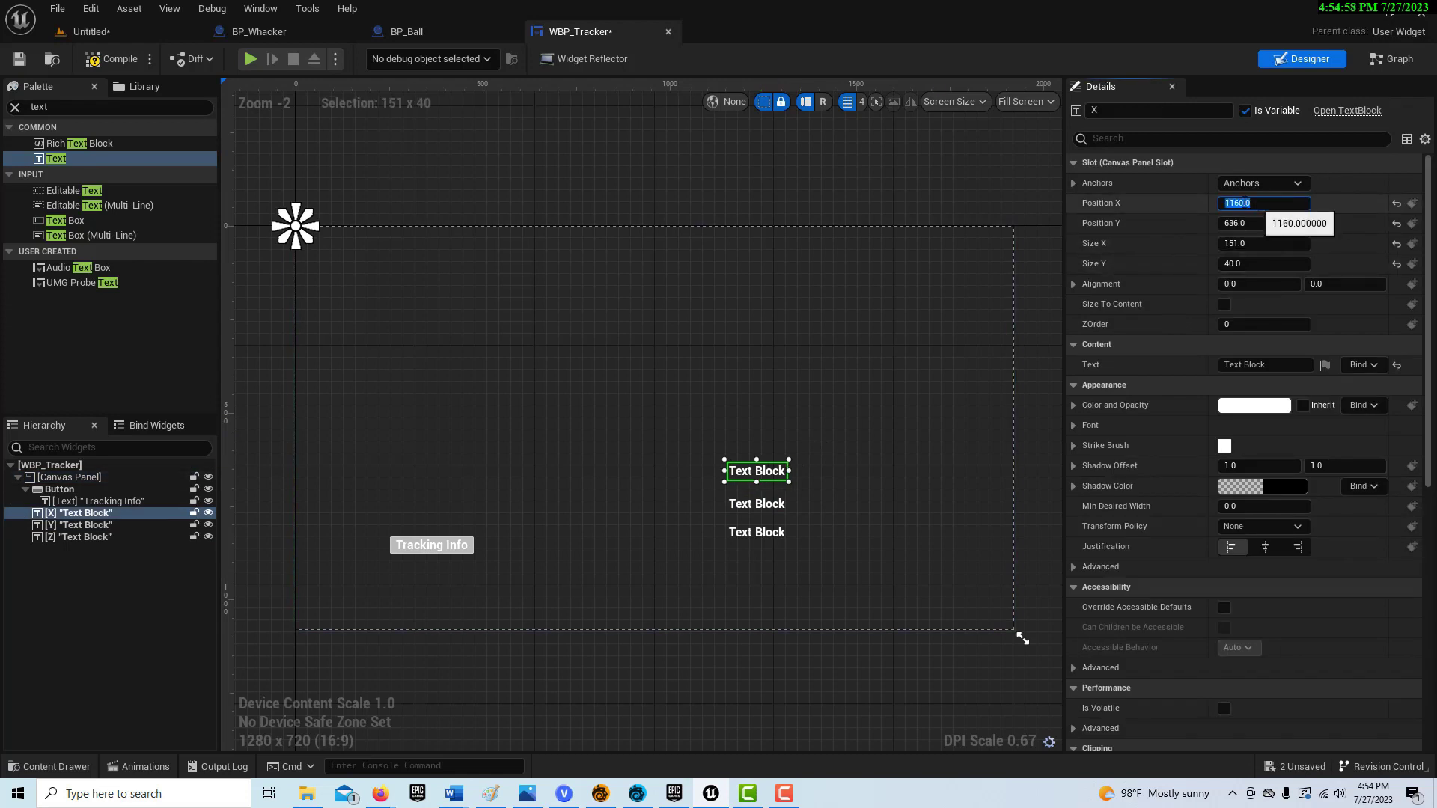
pyautogui.click(936, 483)
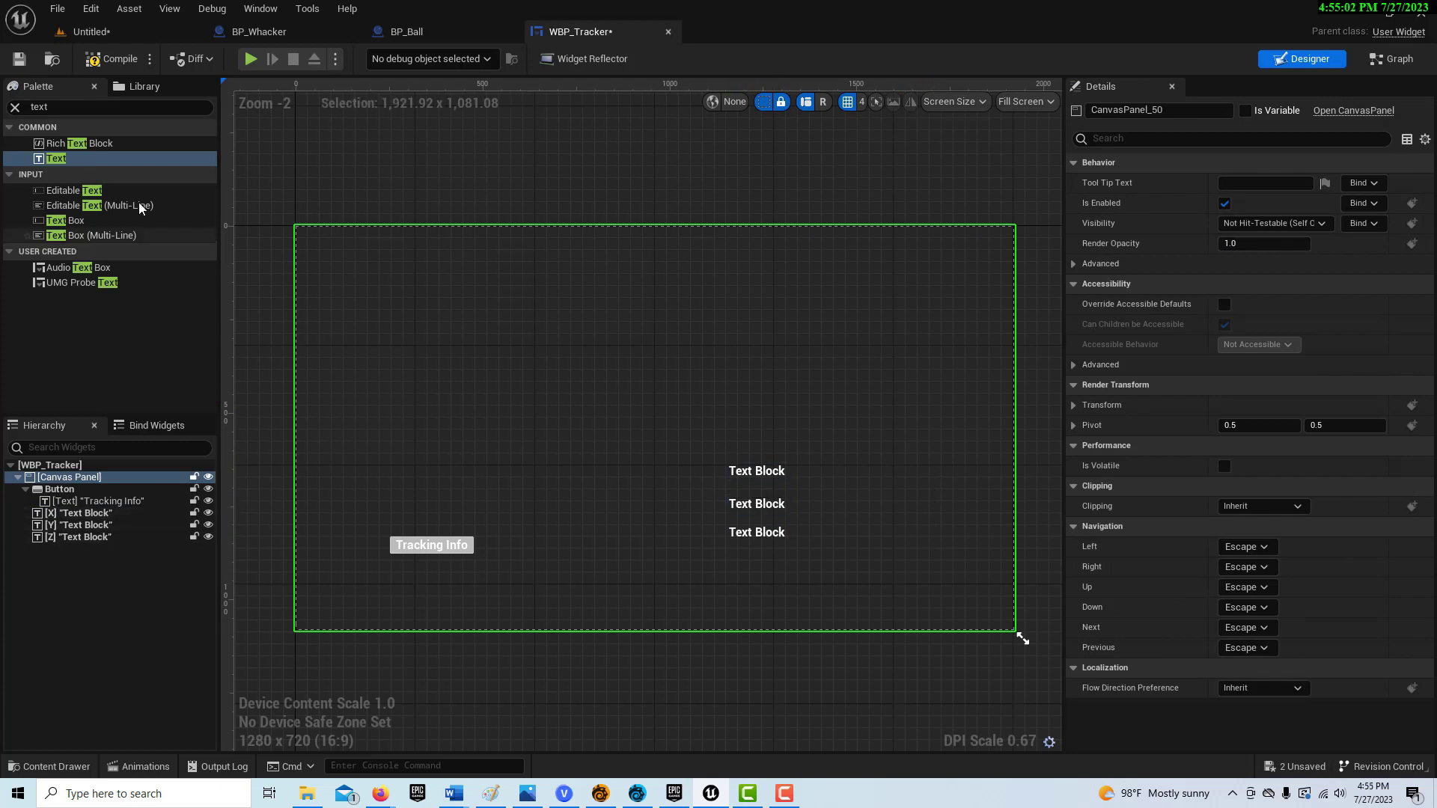
pyautogui.click(21, 63)
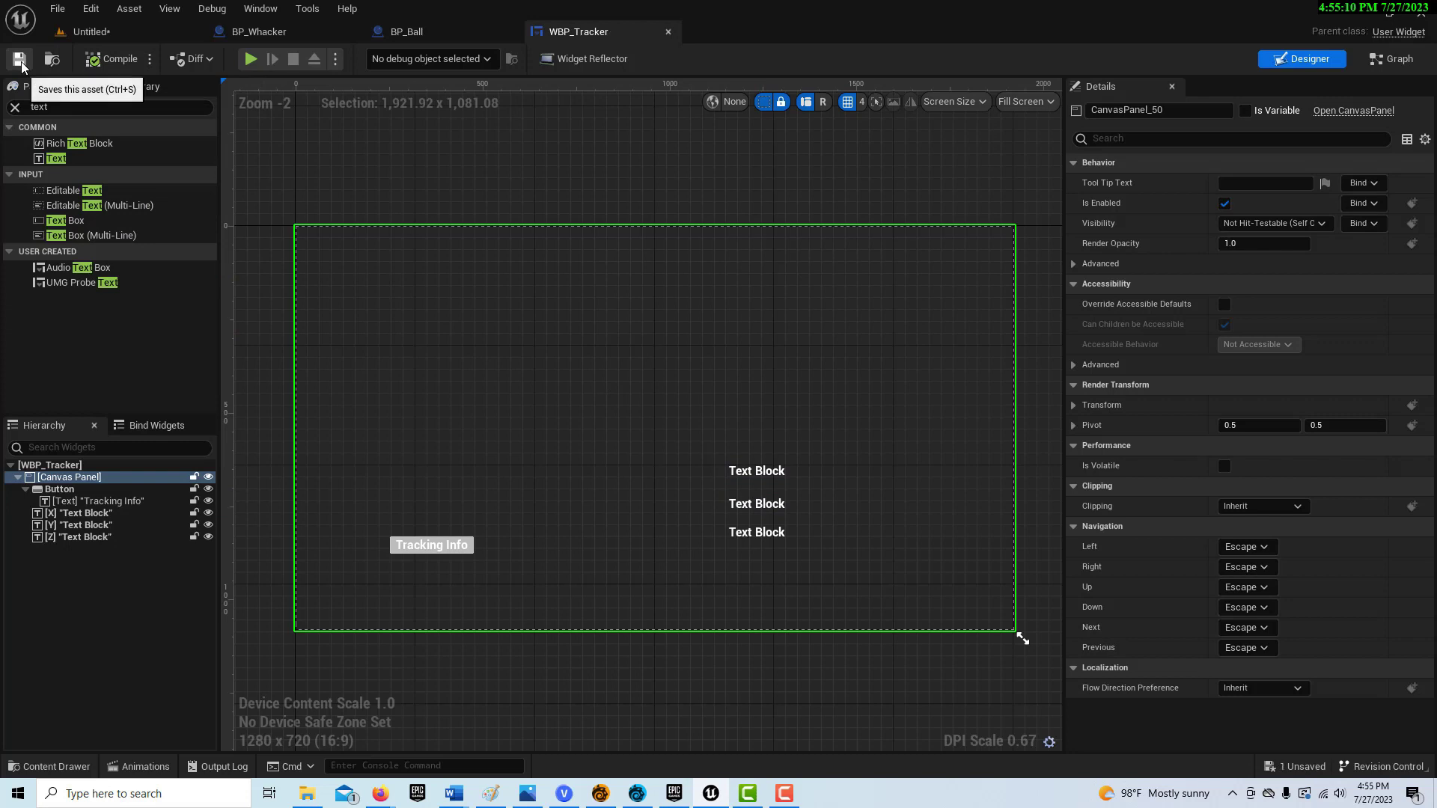
# - Switch to BP_Ball's Event Graph and frame the Event Tick node
pyautogui.click(443, 34)
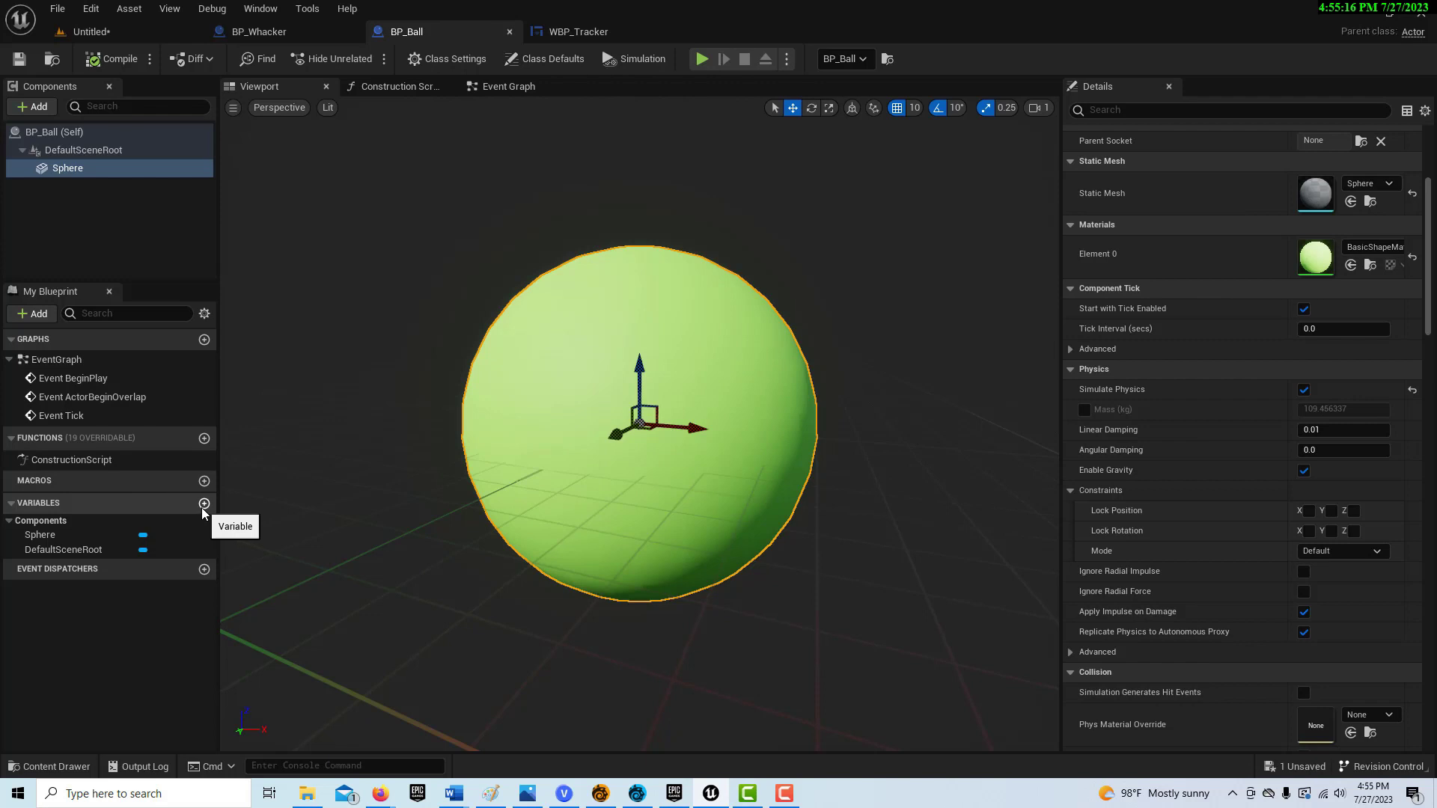
pyautogui.click(503, 86)
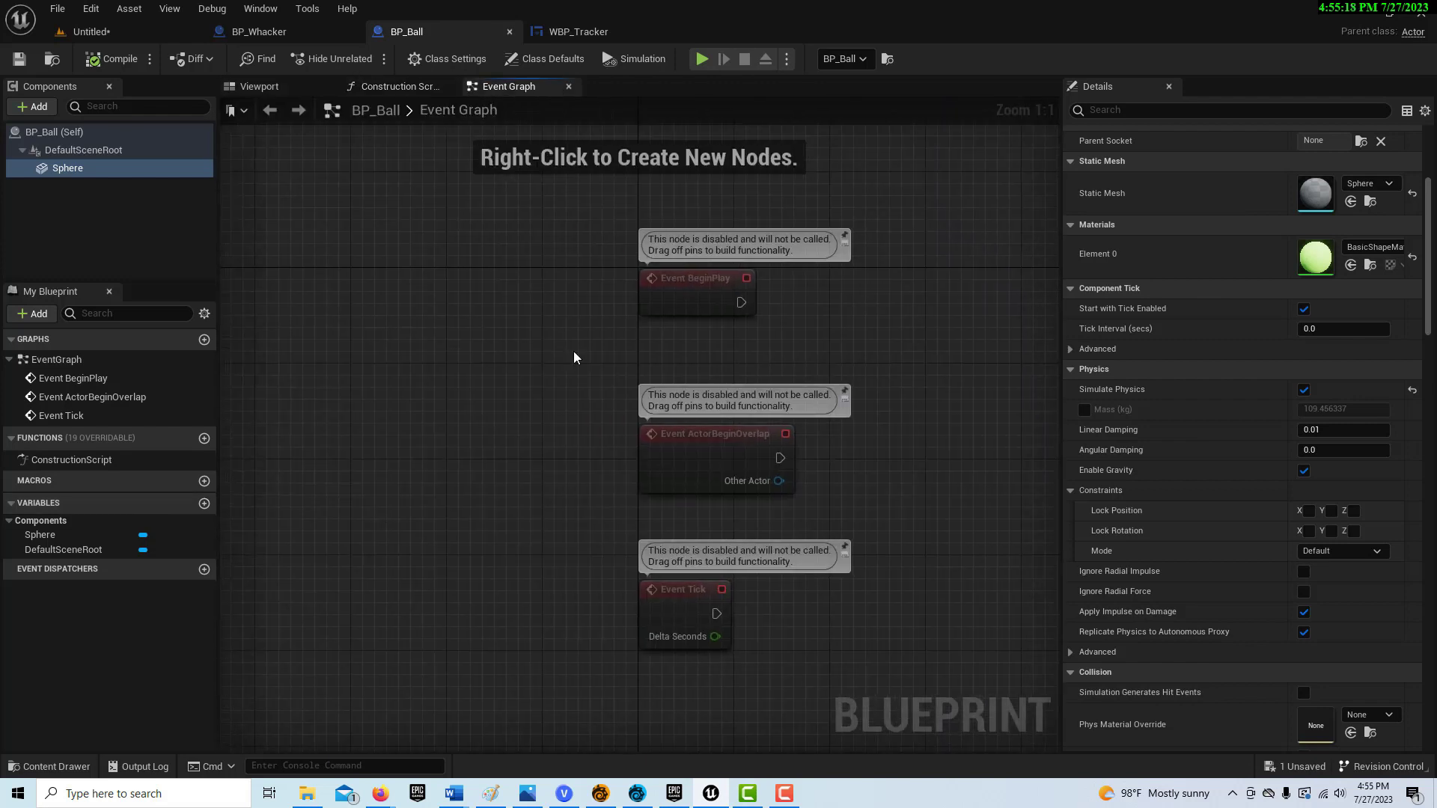
pyautogui.moveTo(929, 496); pyautogui.dragTo(719, 521, button='right')
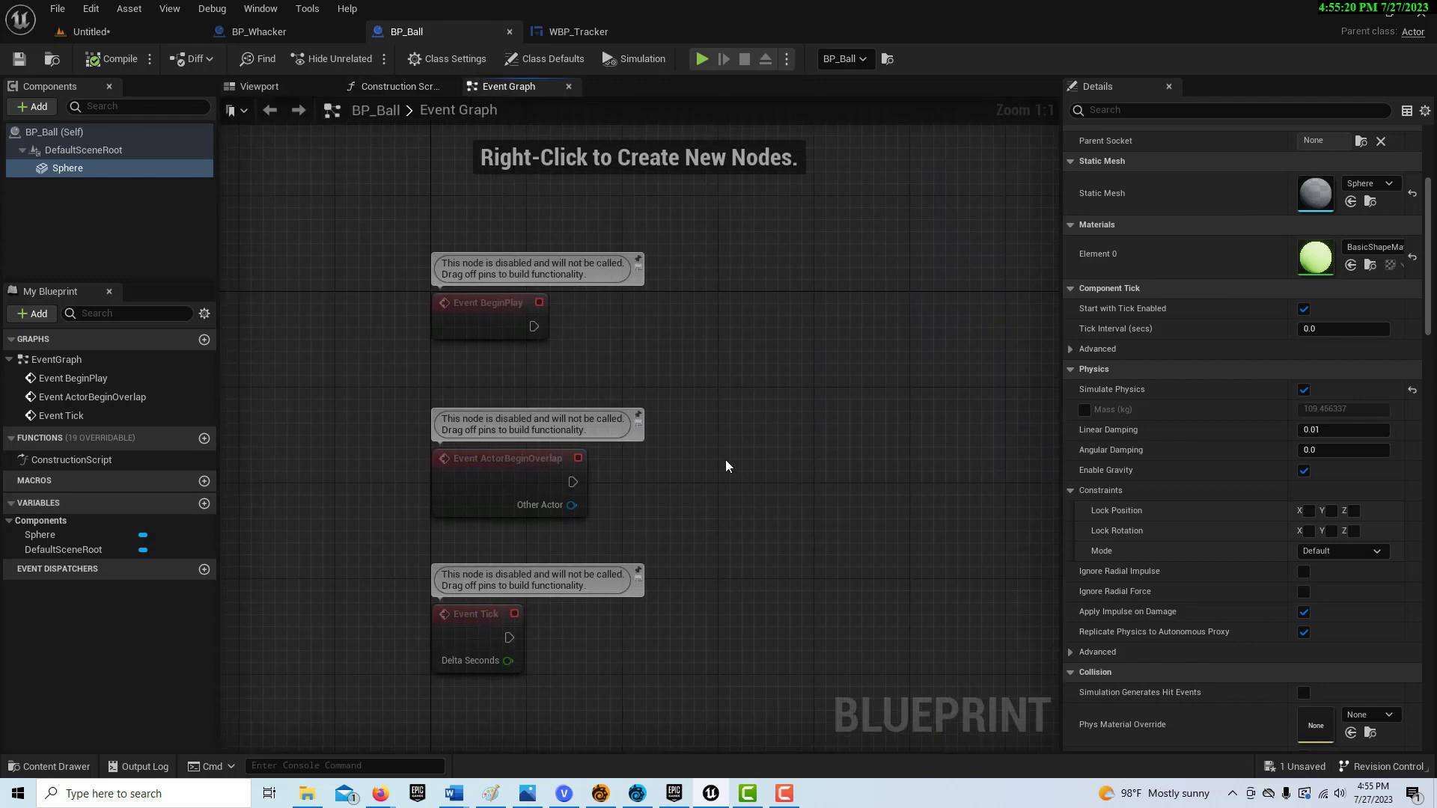
pyautogui.moveTo(734, 427); pyautogui.dragTo(745, 692, button='right')
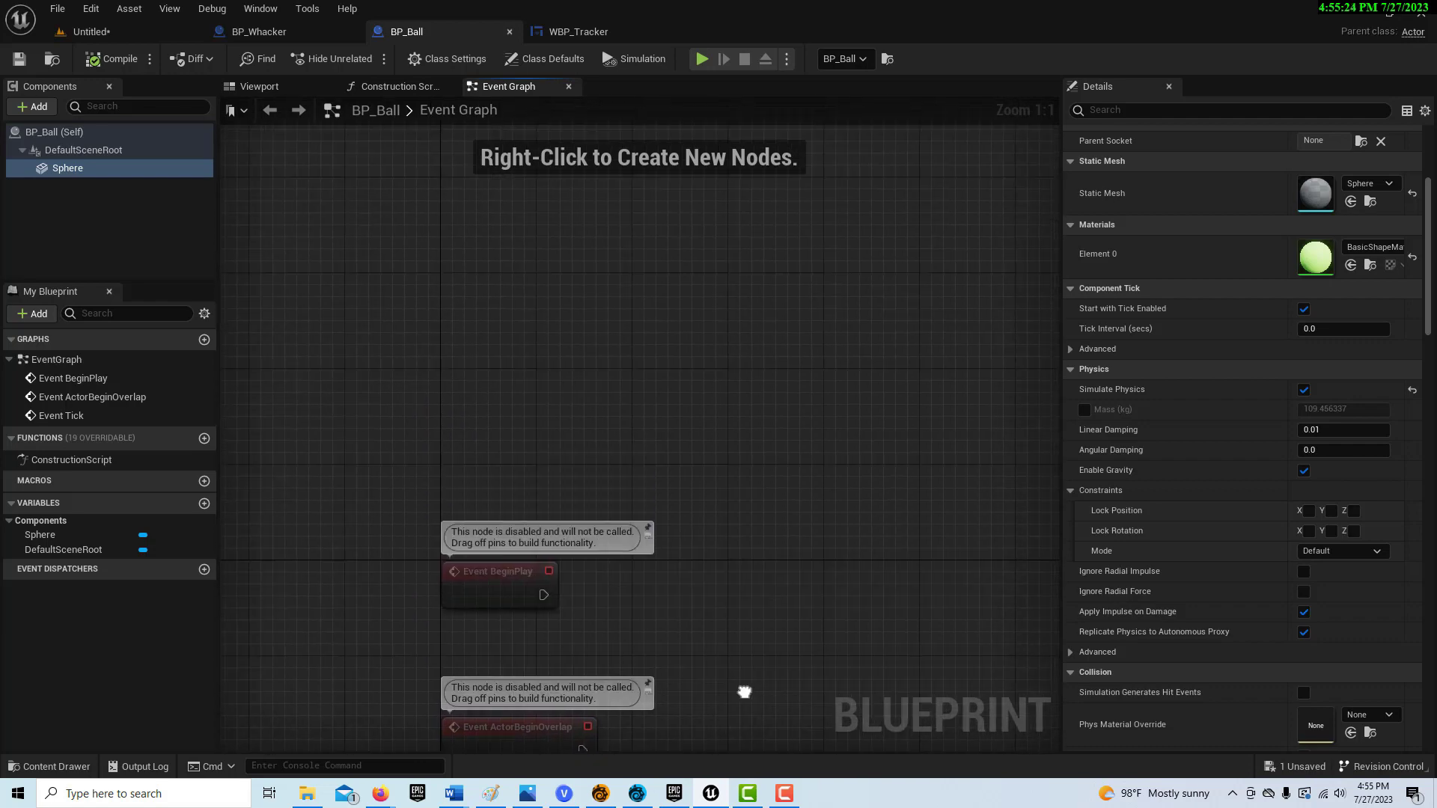
pyautogui.moveTo(745, 693); pyautogui.dragTo(747, 317, button='right')
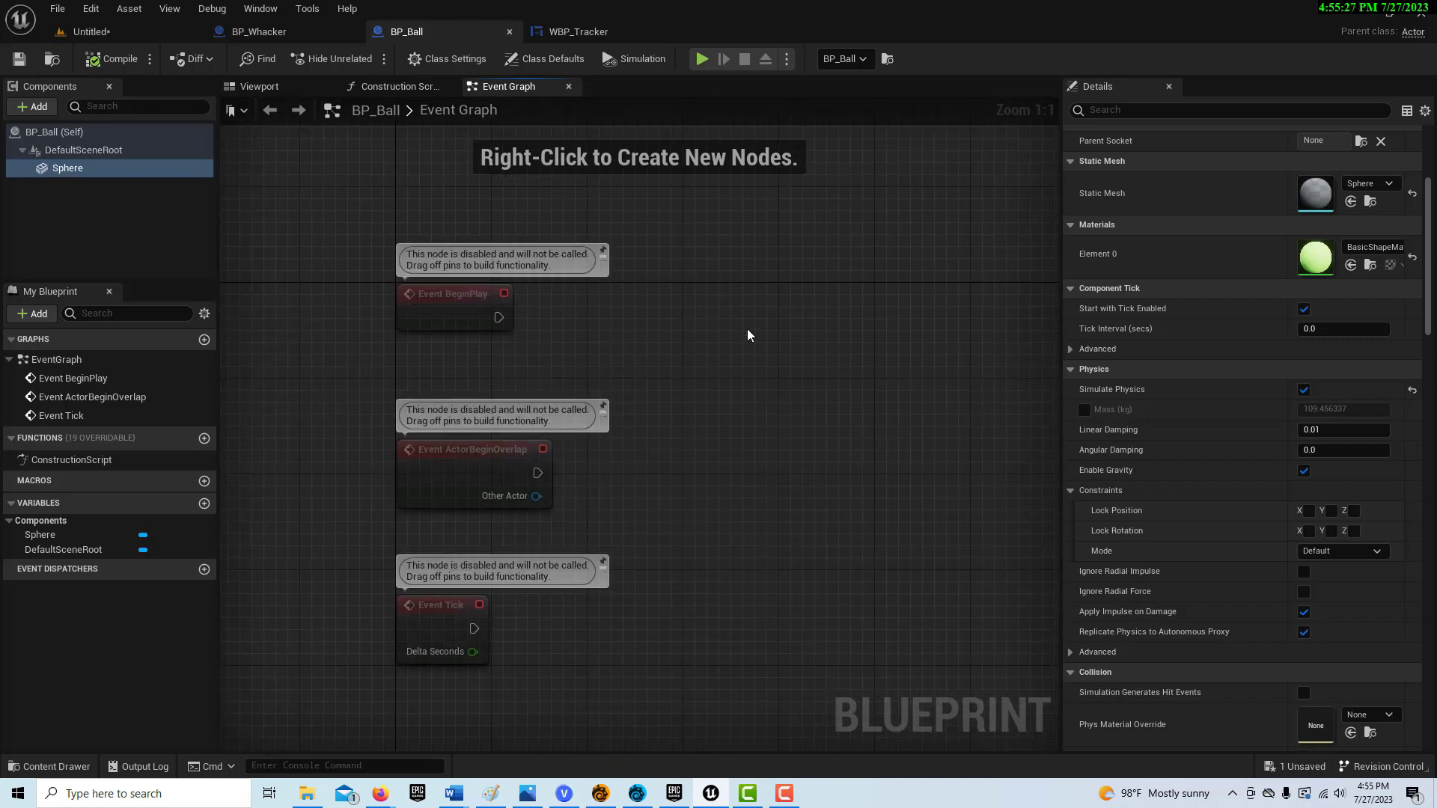
pyautogui.click(440, 656)
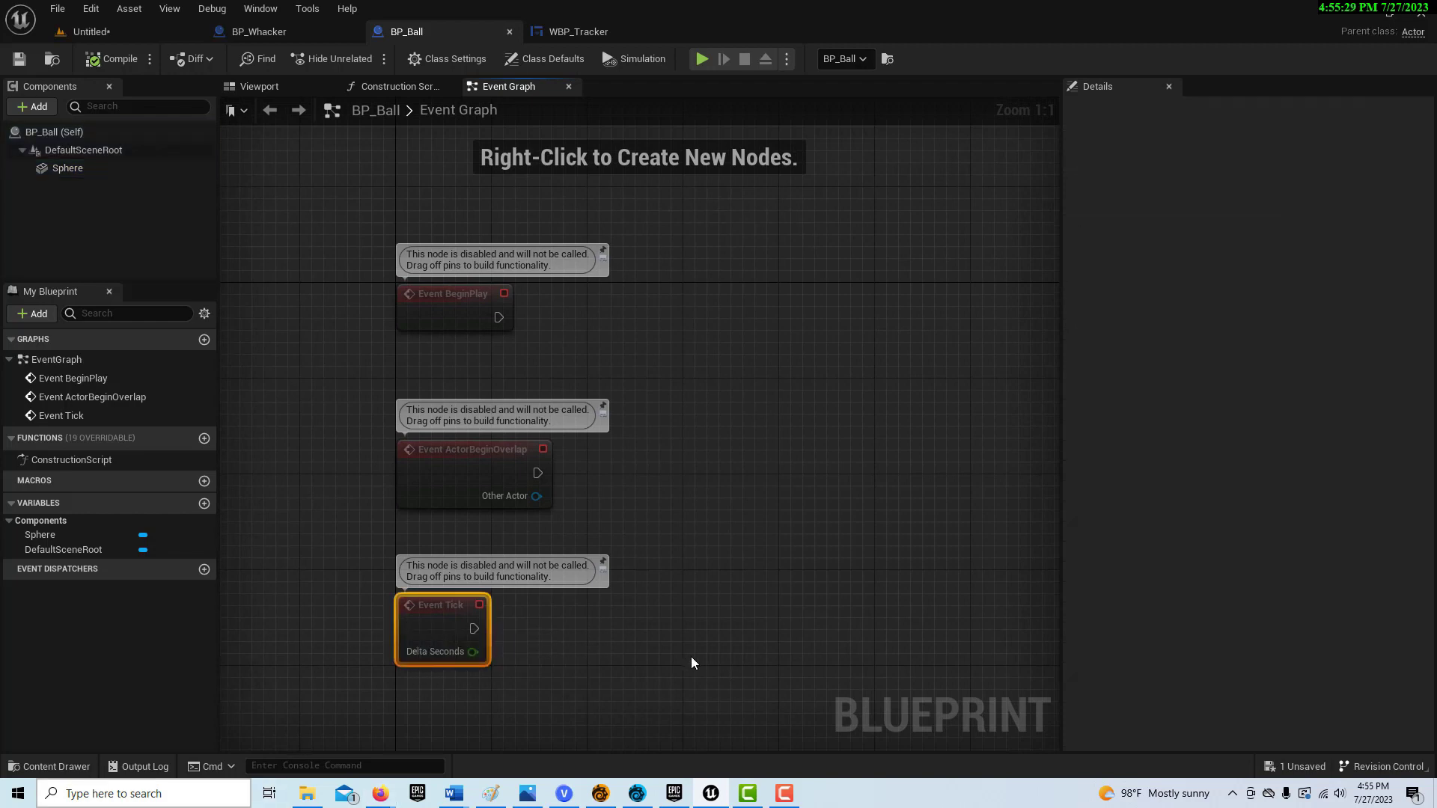
pyautogui.moveTo(650, 683); pyautogui.dragTo(648, 563, button='right')
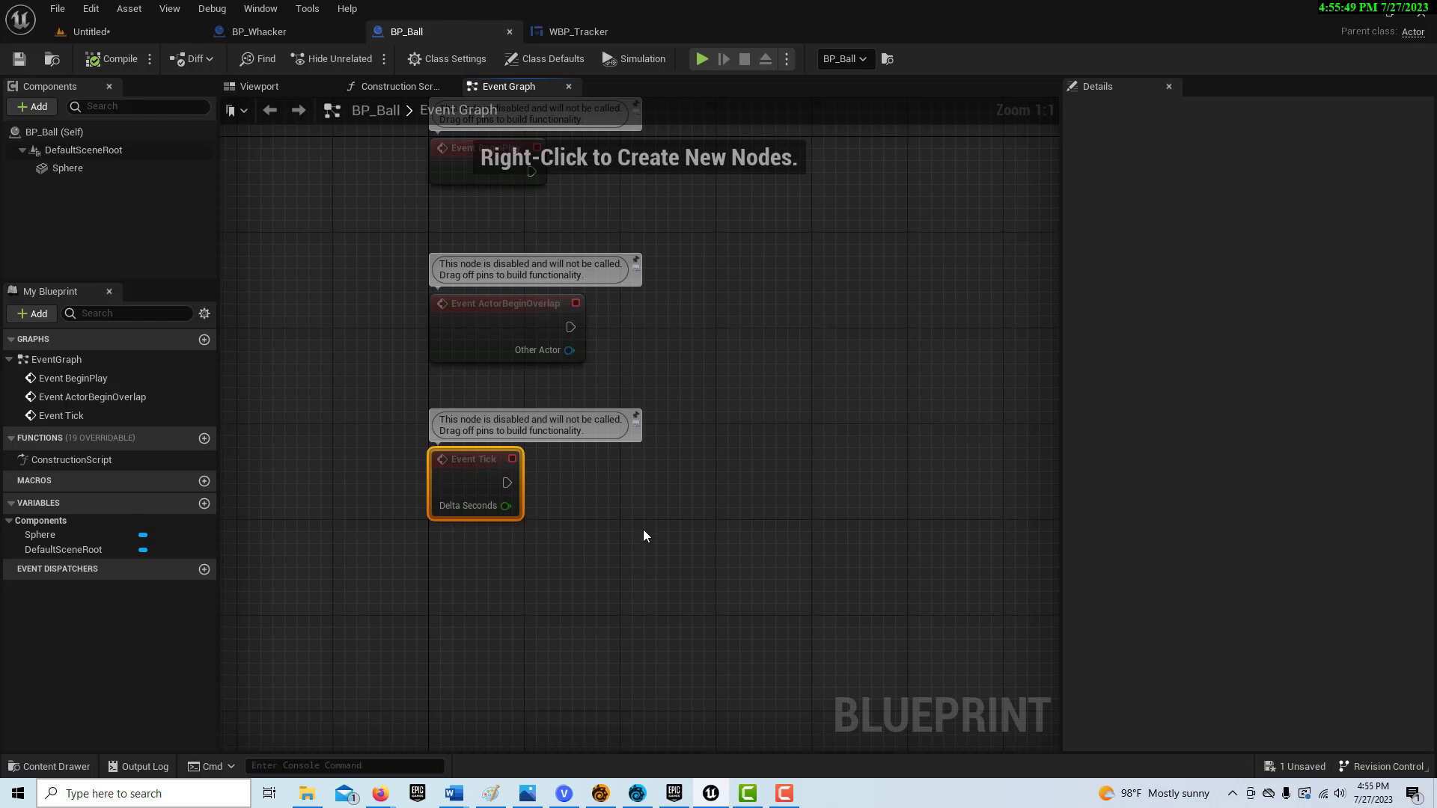
# - Add an event dispatcher named StatUpdate to BP_Ball, then compile and save
pyautogui.click(204, 569)
pyautogui.write('Stat')
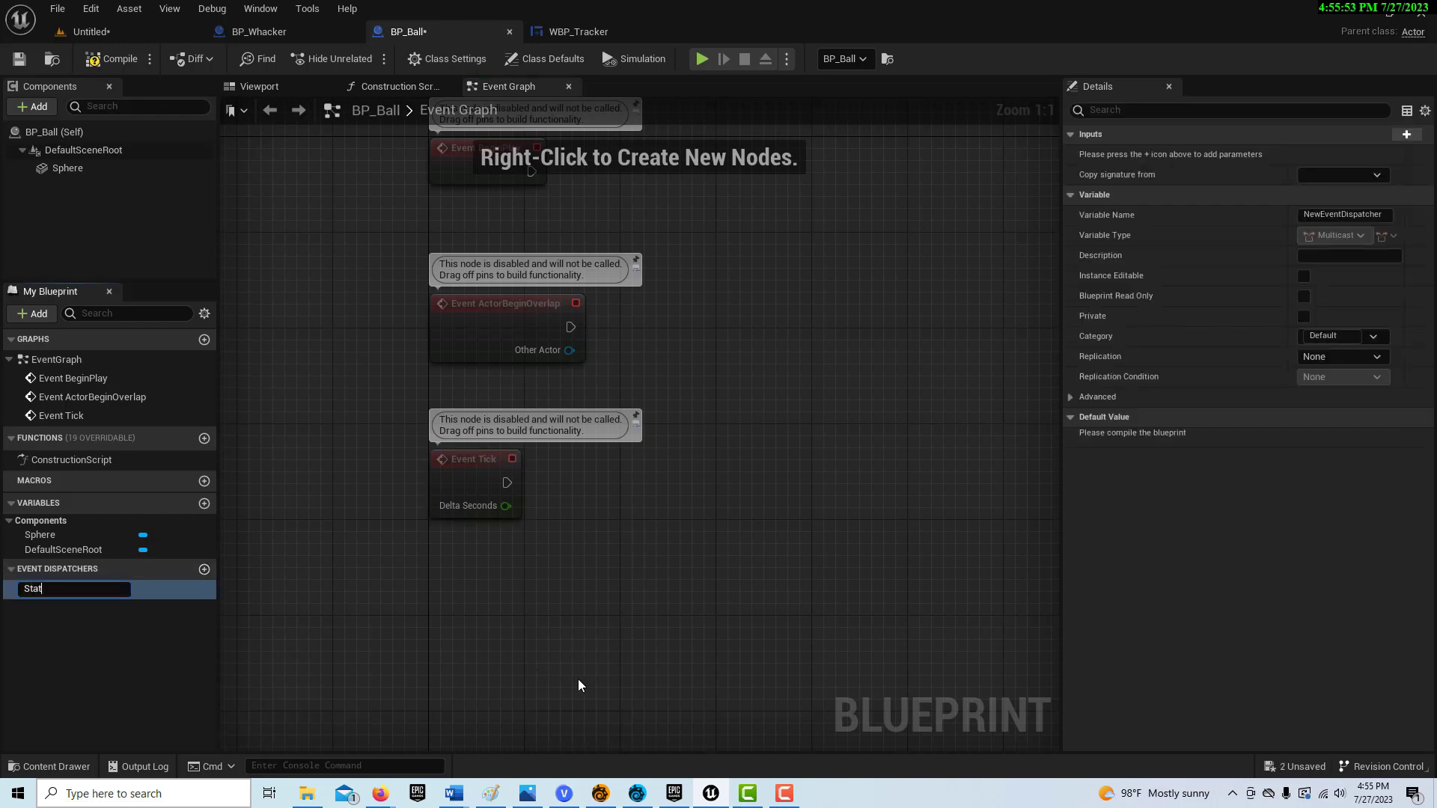
pyautogui.write('Update')
pyautogui.press('Return')
pyautogui.click(61, 679)
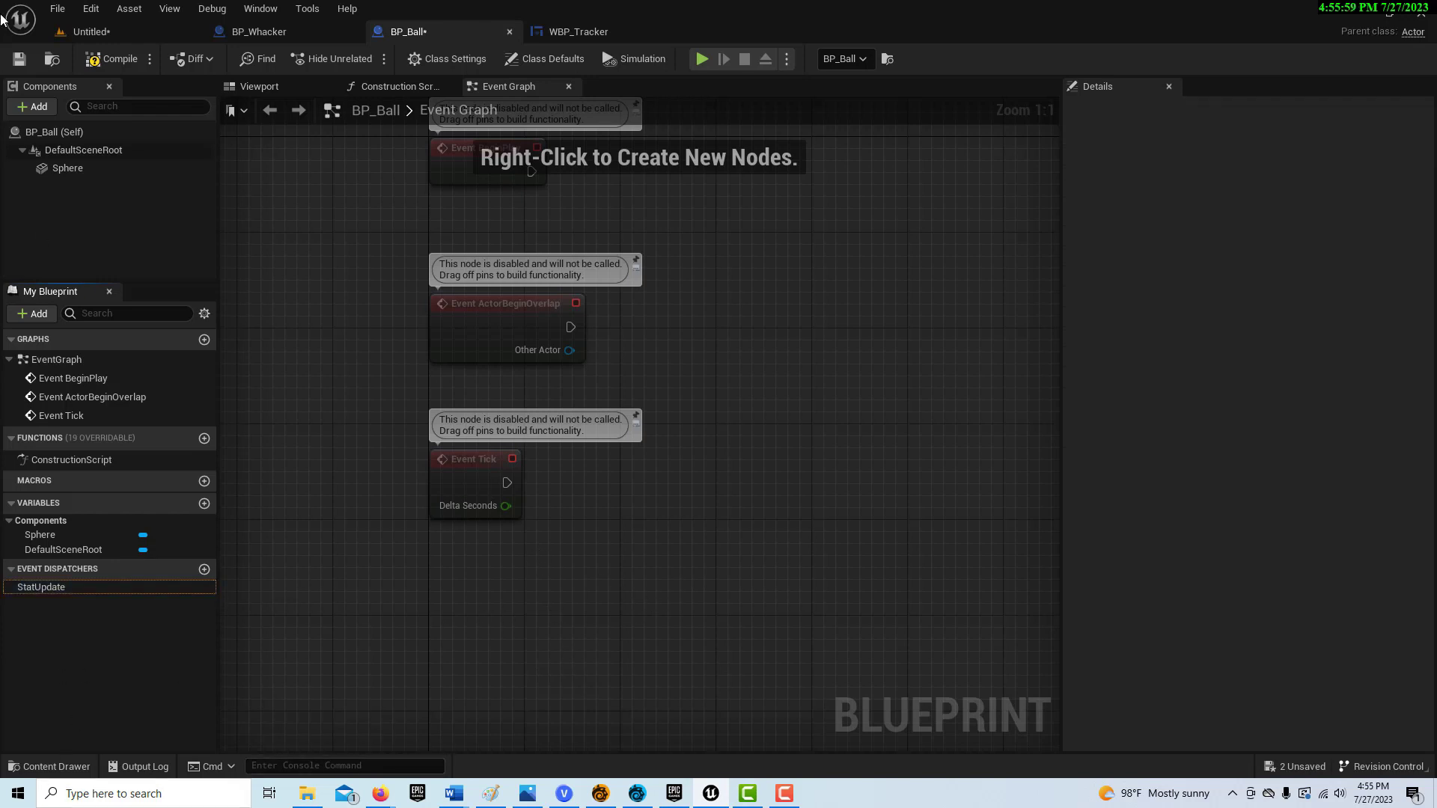
pyautogui.click(18, 60)
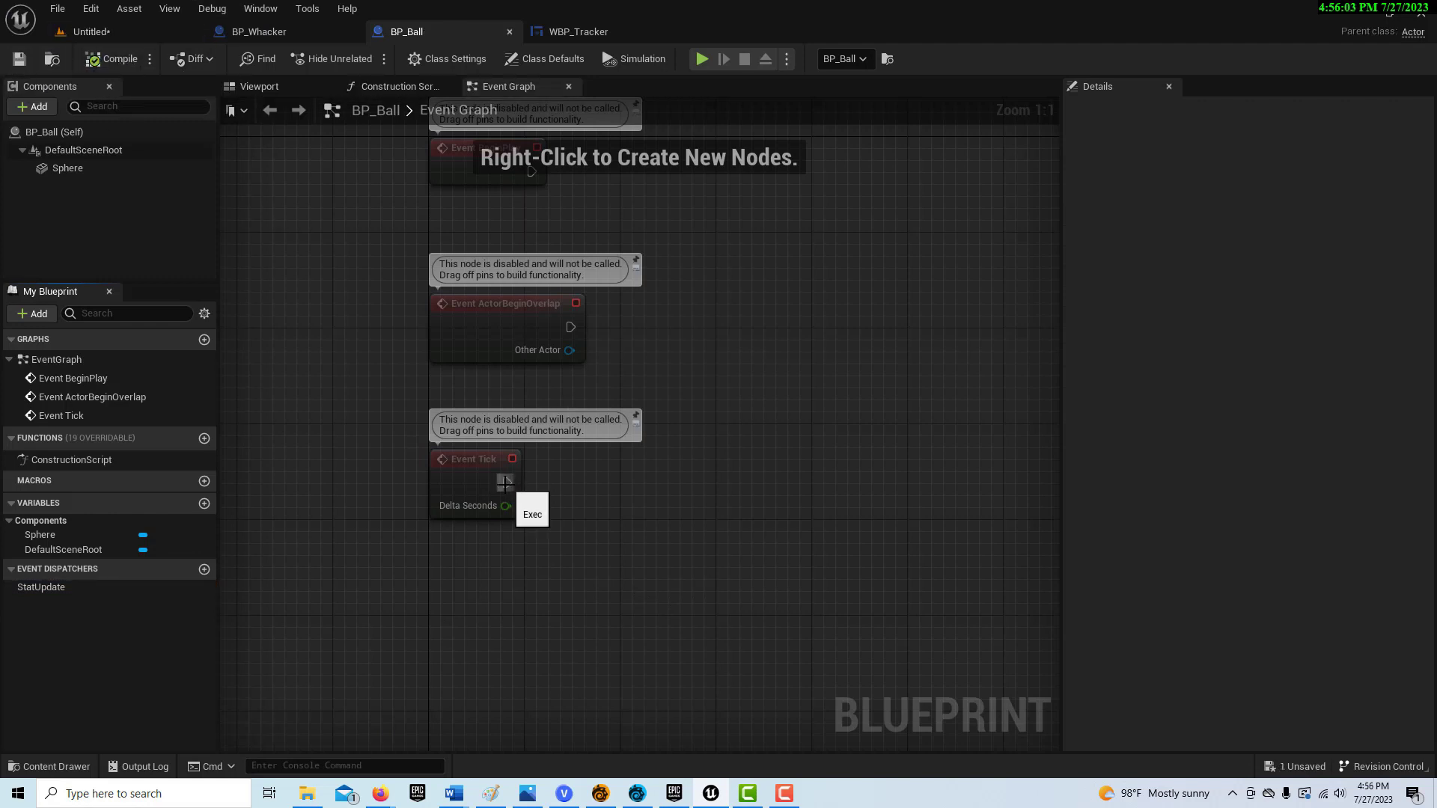
# - Place a Call Stat Update node and wire Event Tick into it
pyautogui.moveTo(97, 591); pyautogui.dragTo(684, 458)
pyautogui.click(615, 522)
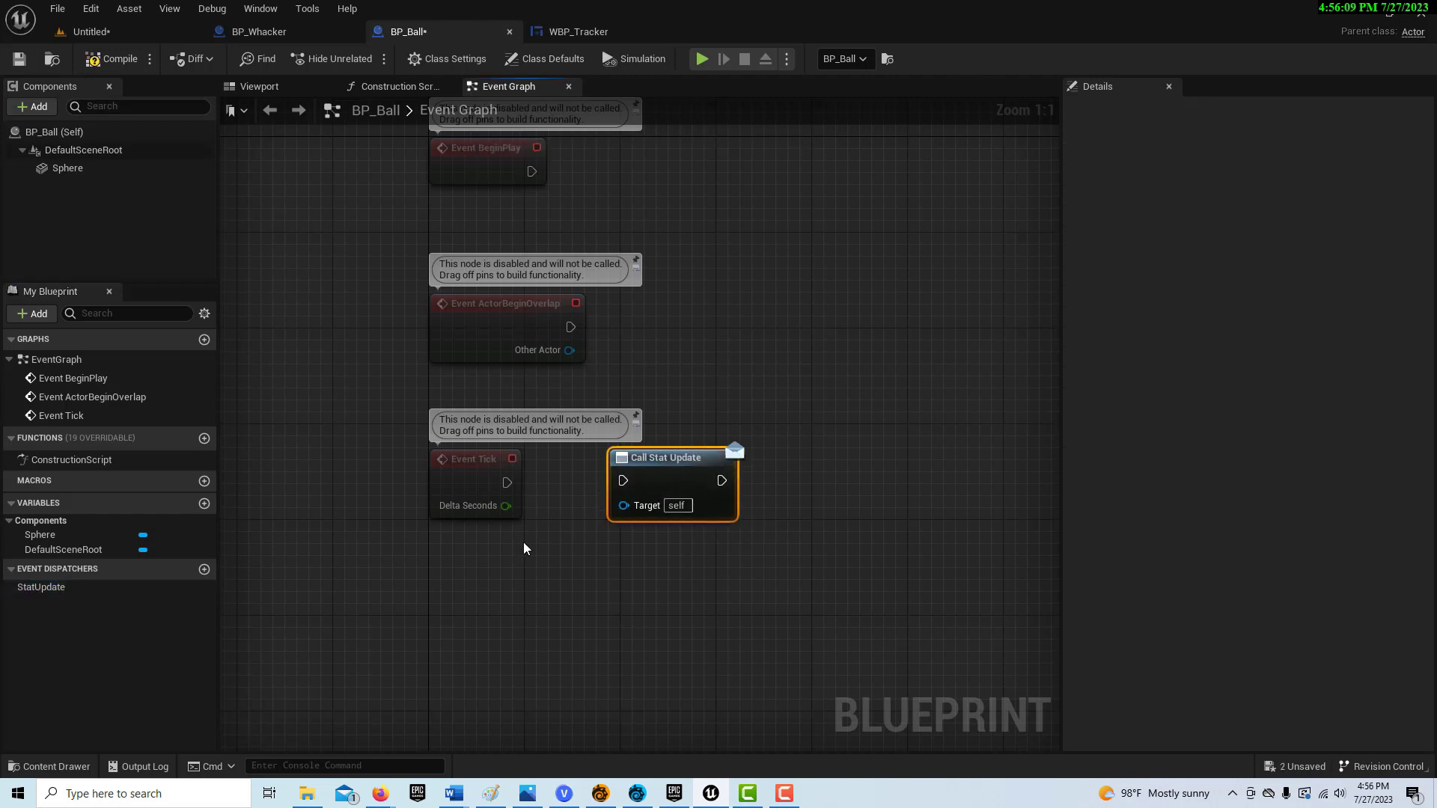
pyautogui.moveTo(506, 484); pyautogui.dragTo(623, 481)
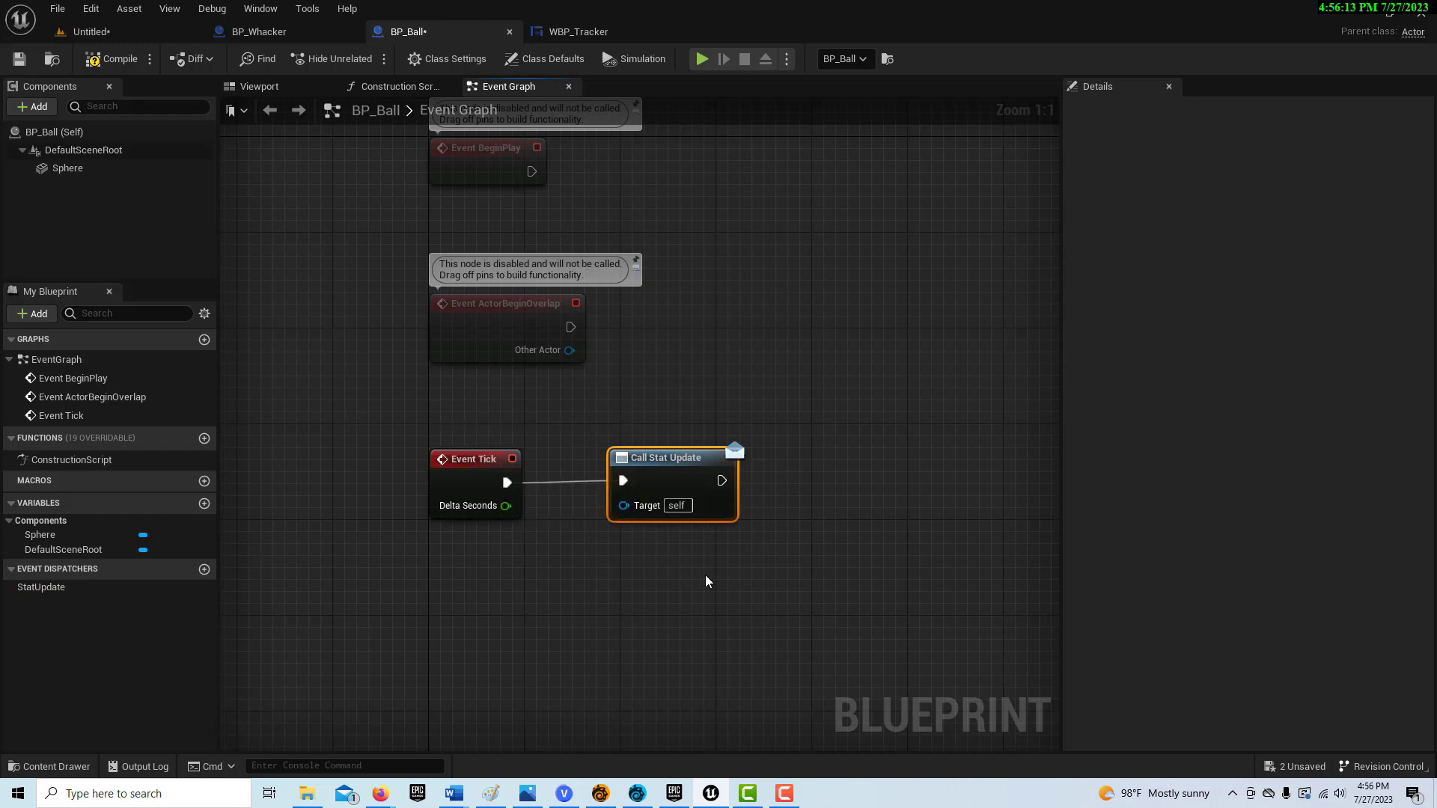